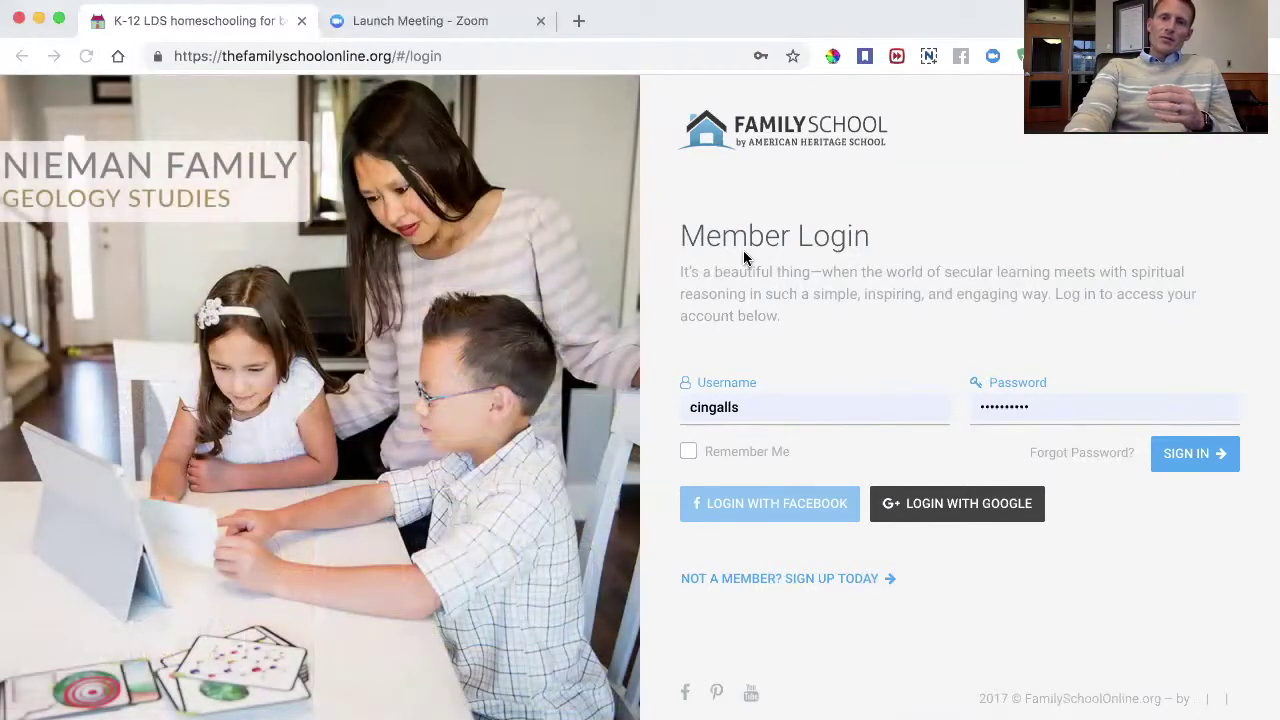
# Sign in and look over the dashboard's My Courses, Member Gallery and Support & Community cards.
pyautogui.click(1197, 455)
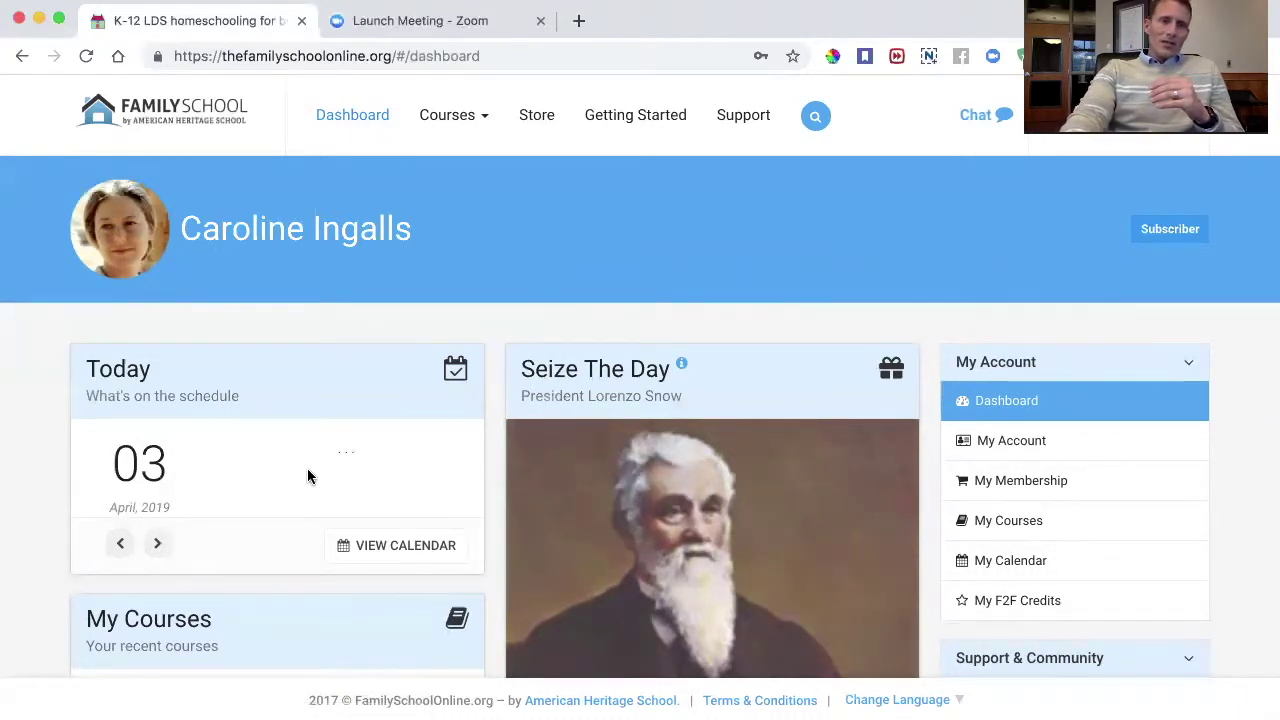
pyautogui.scroll(-5, 307, 468)
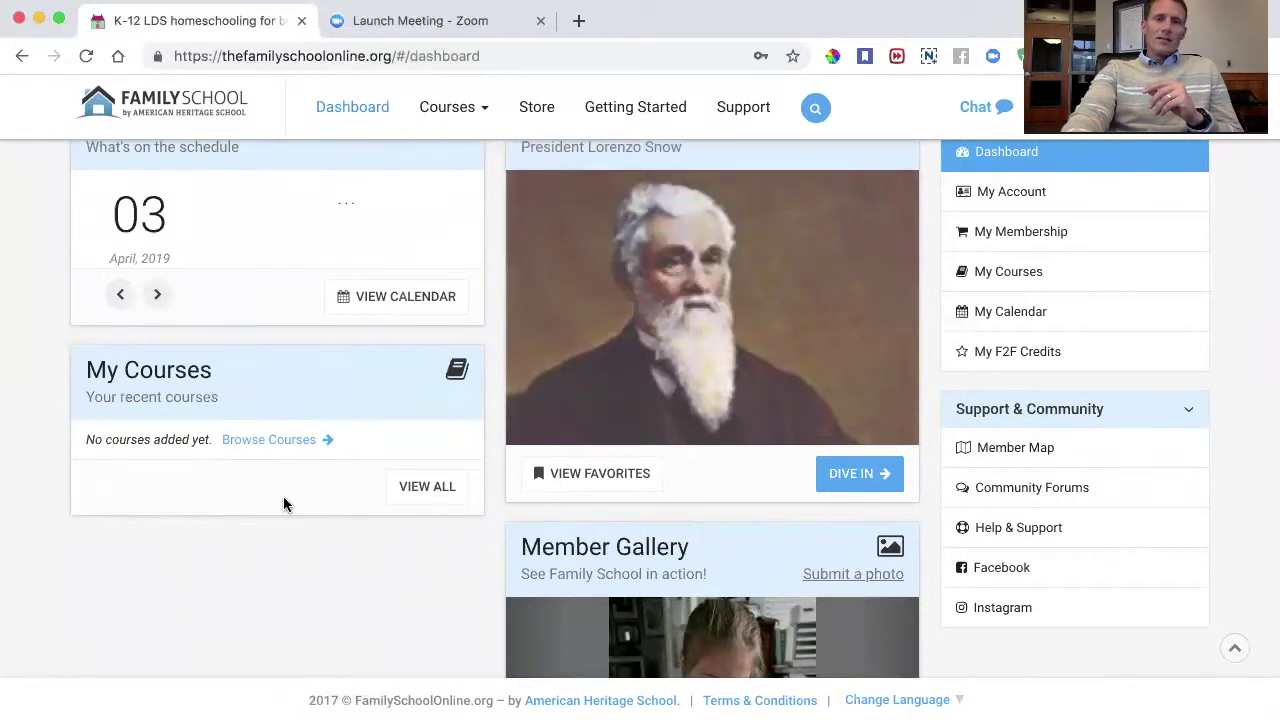
pyautogui.scroll(3, 283, 500)
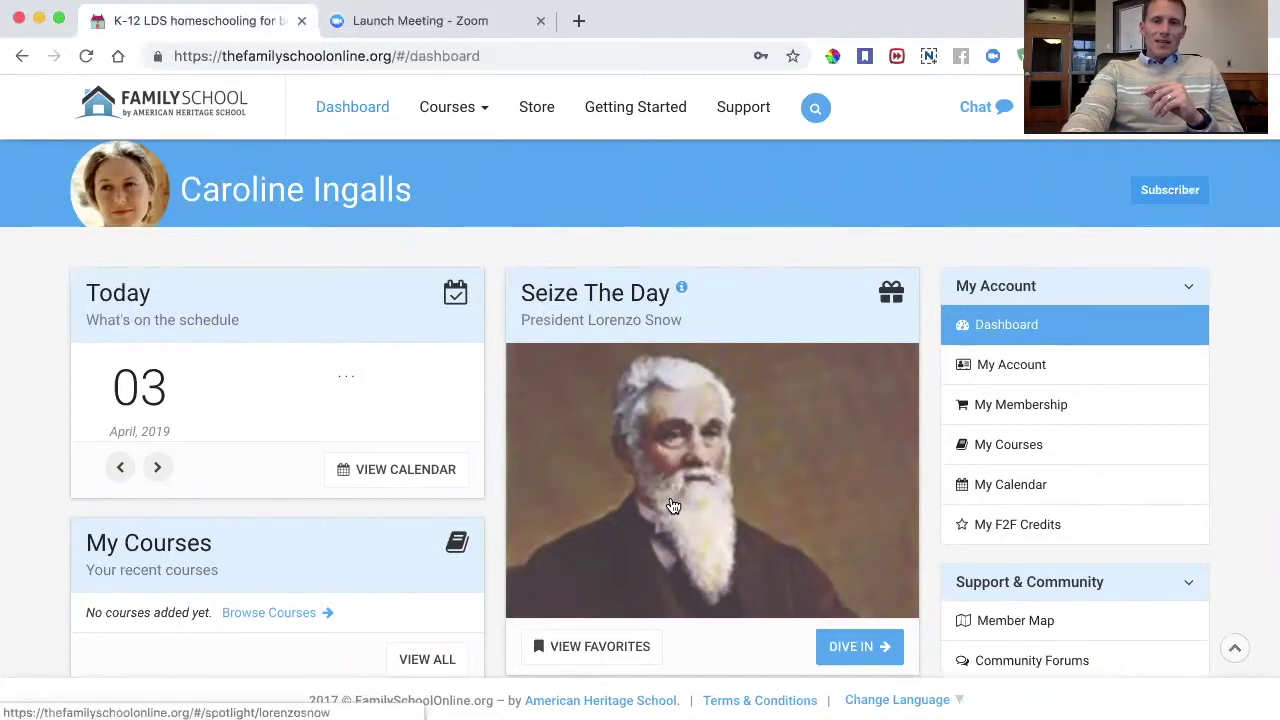
pyautogui.click(682, 288)
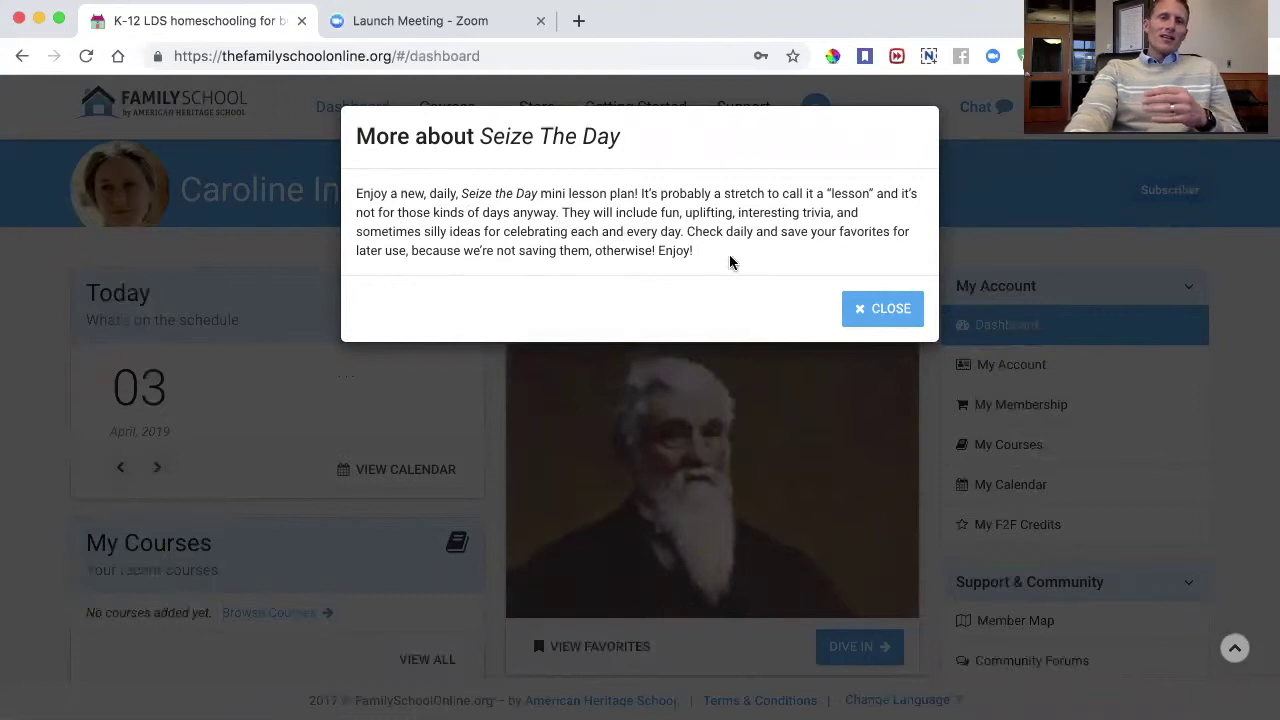
pyautogui.click(877, 307)
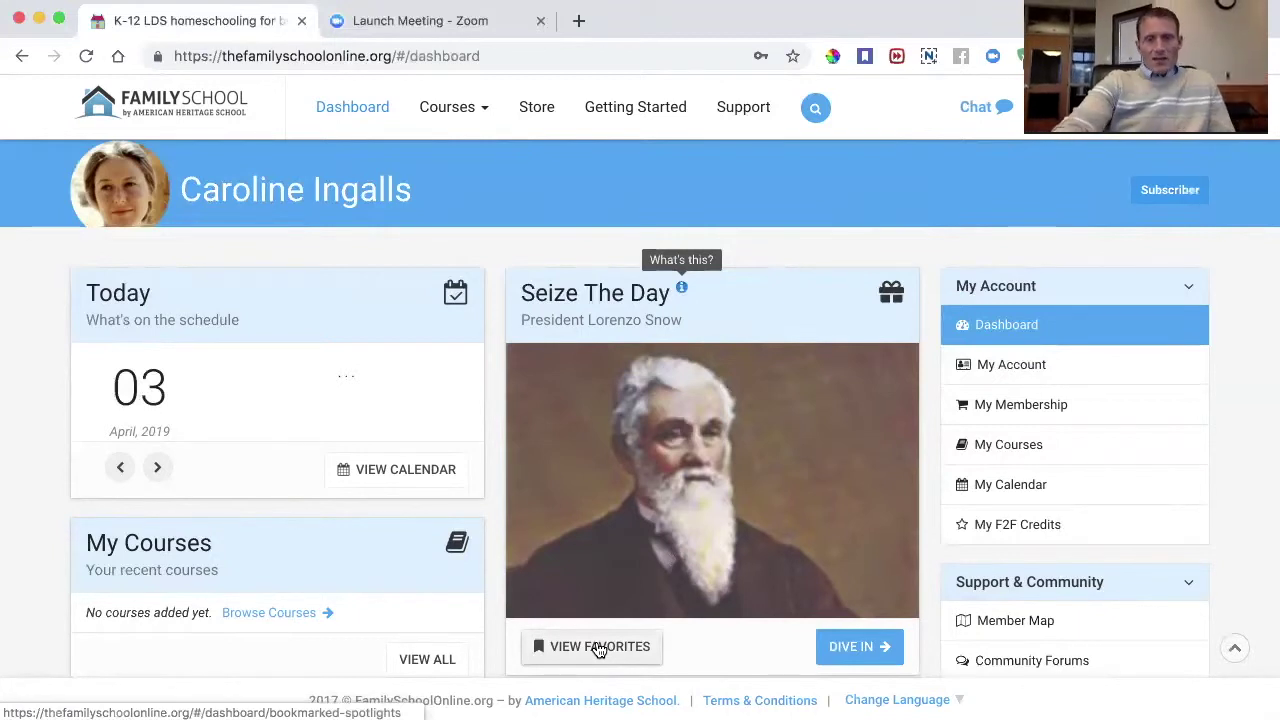
# Advance the Member Gallery six photos past 25 of 181, then return to the top.
pyautogui.scroll(-5, 597, 648)
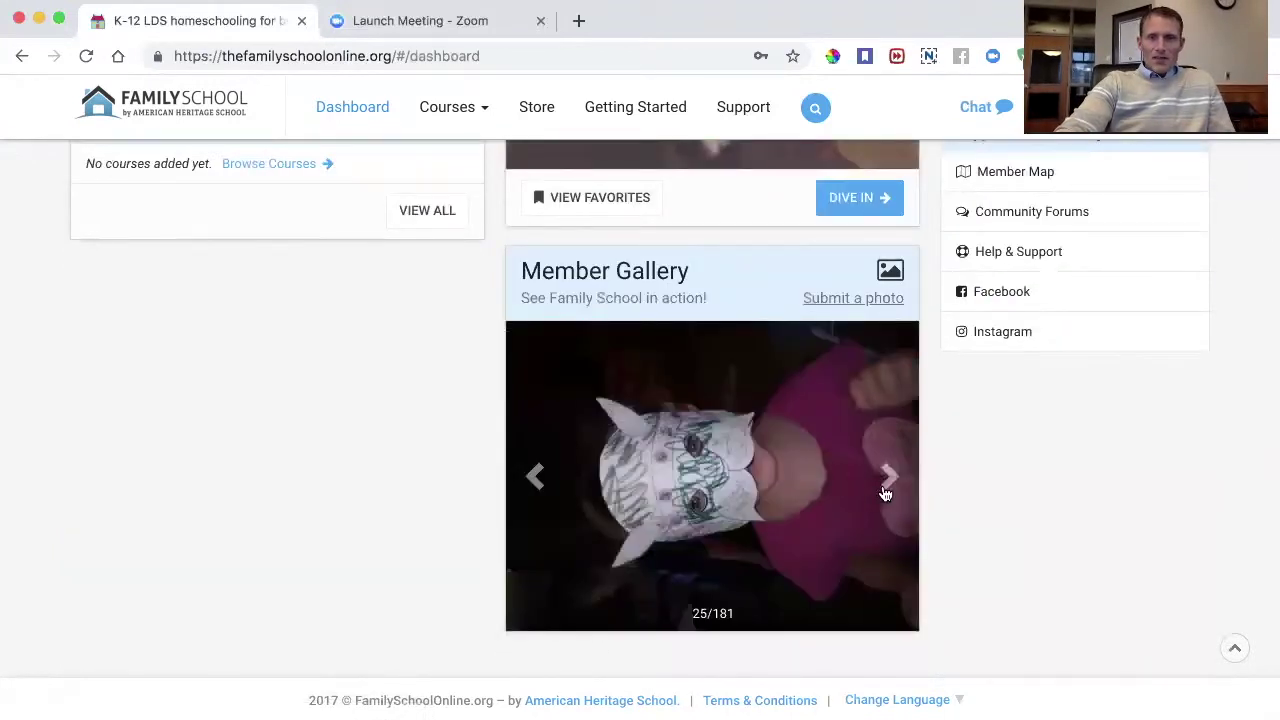
pyautogui.click(889, 486)
pyautogui.click(889, 485)
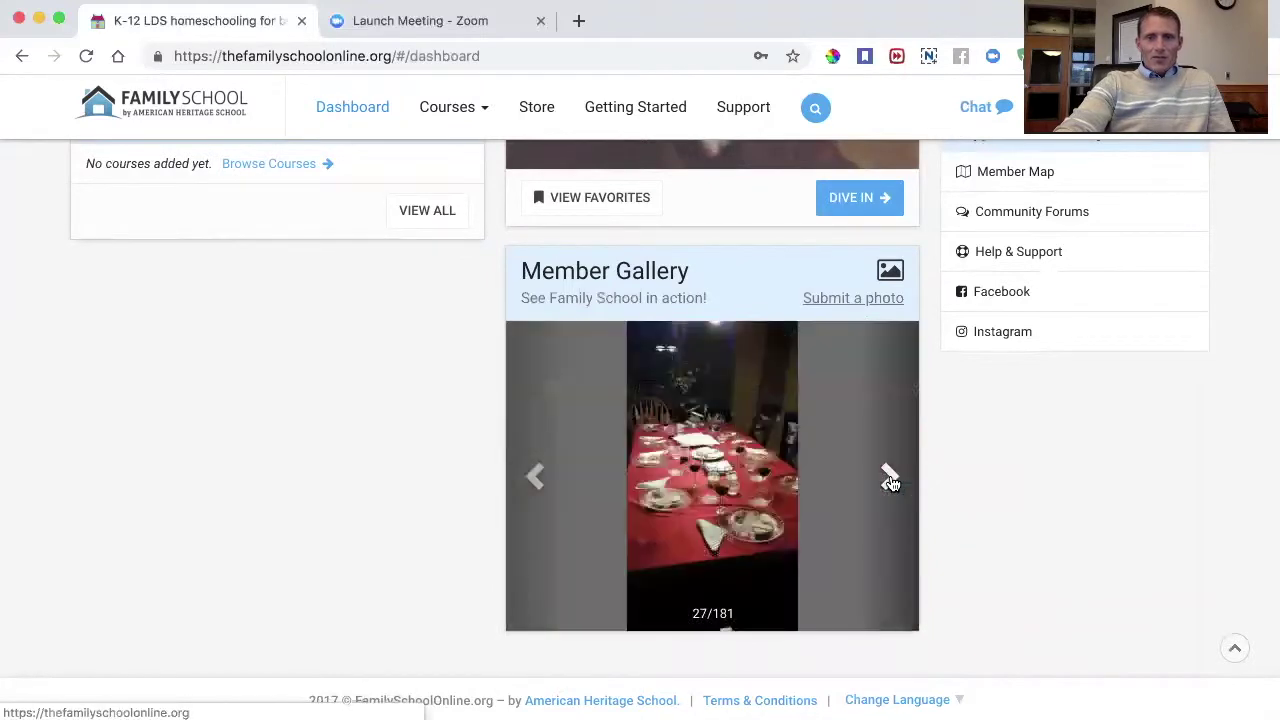
pyautogui.click(890, 484)
pyautogui.click(889, 484)
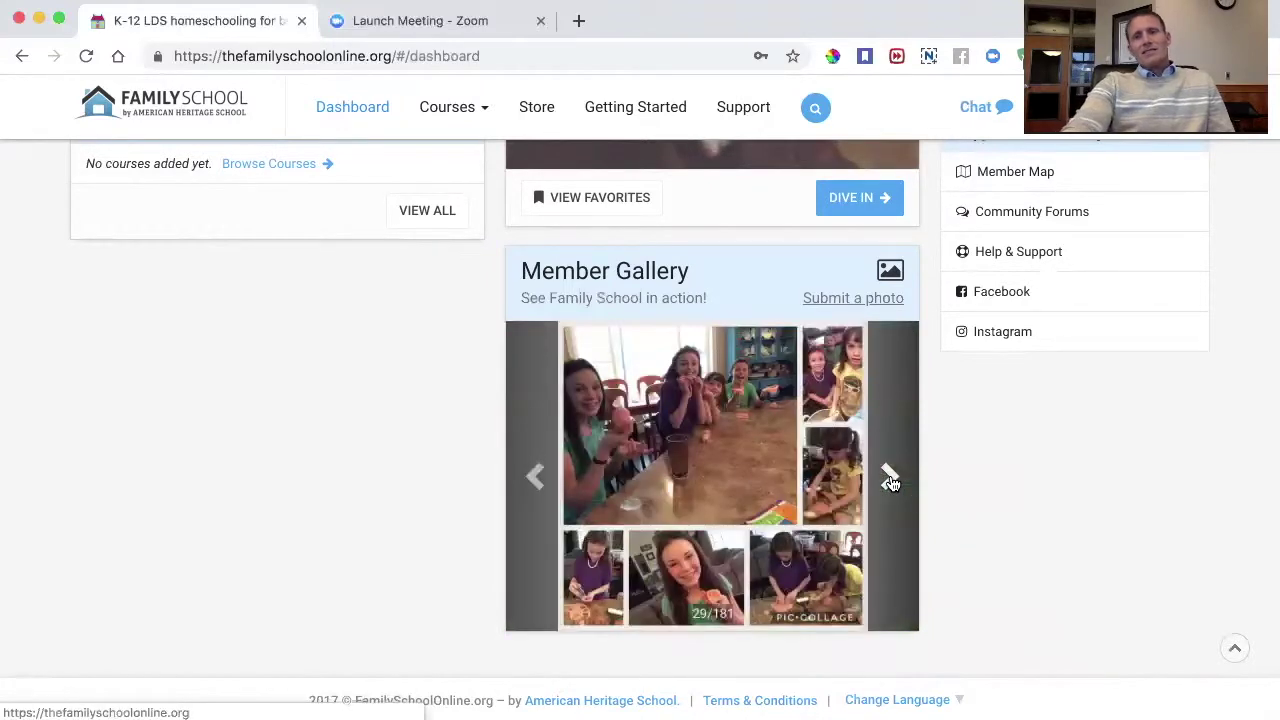
pyautogui.click(890, 483)
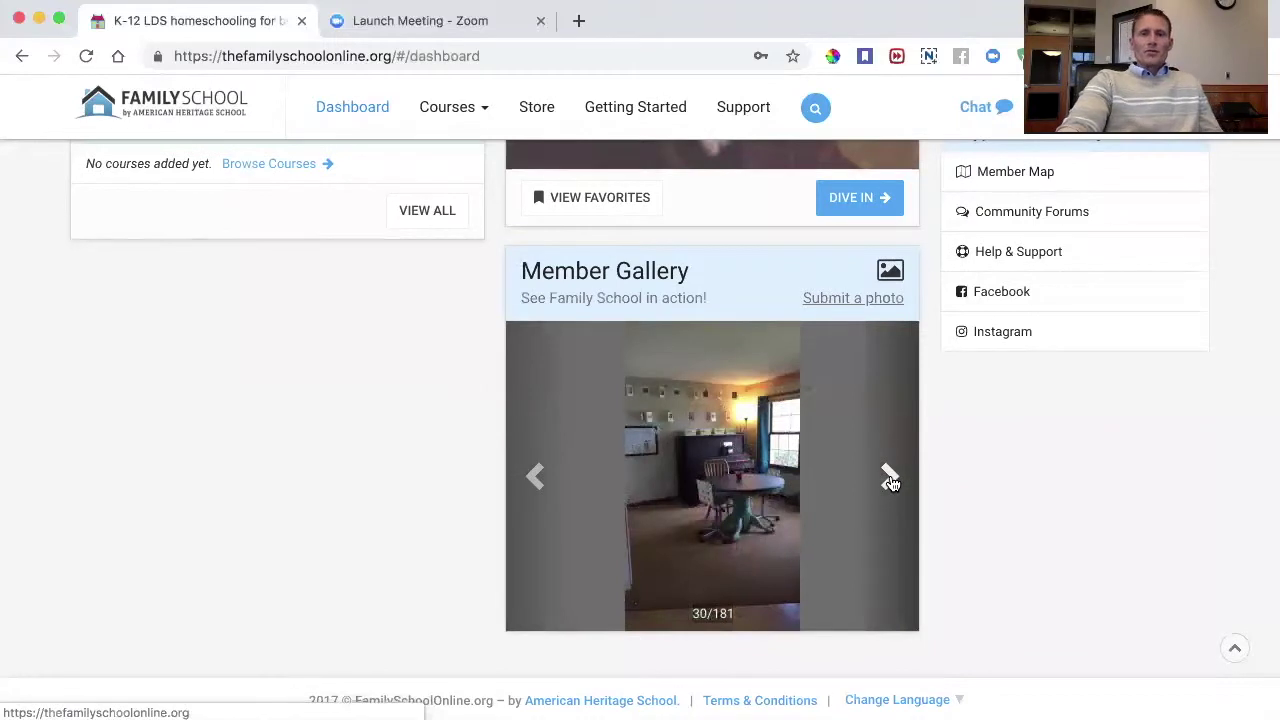
pyautogui.click(890, 483)
pyautogui.scroll(5, 800, 434)
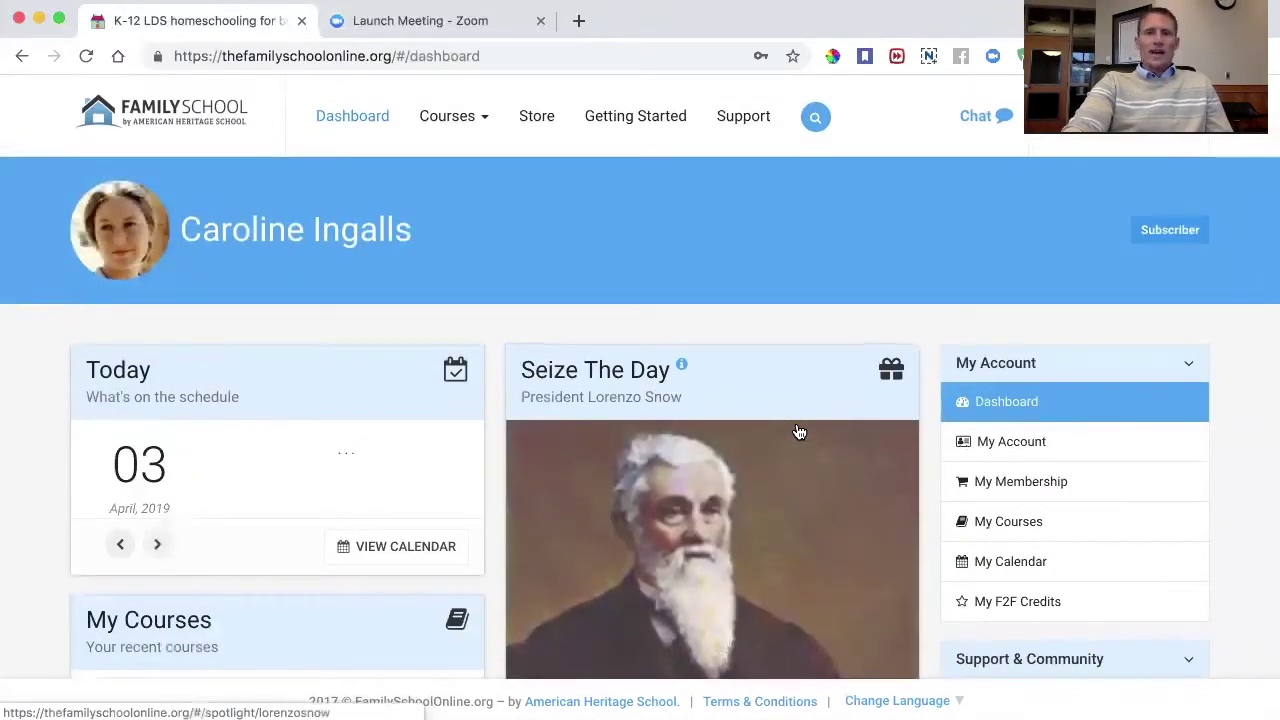
# Open My Account and review the My School Year form with no teaching days and Lesson Count 0.
pyautogui.click(1029, 445)
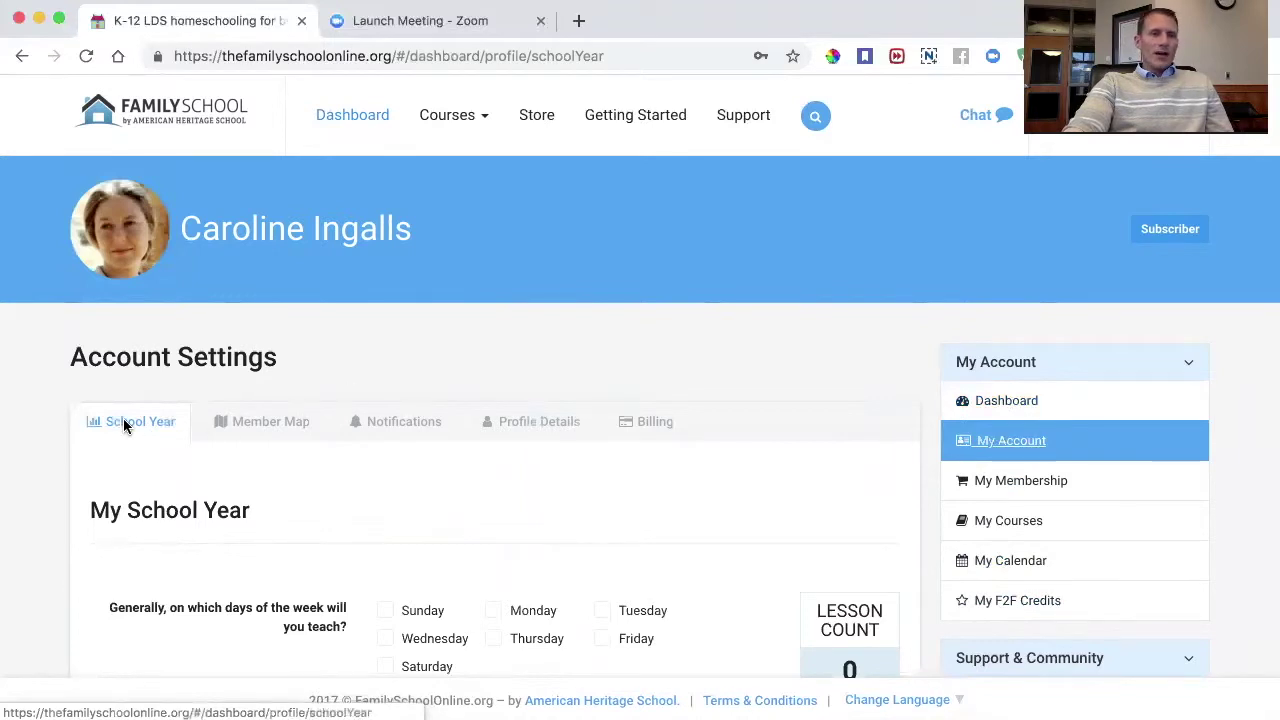
pyautogui.scroll(-5, 455, 484)
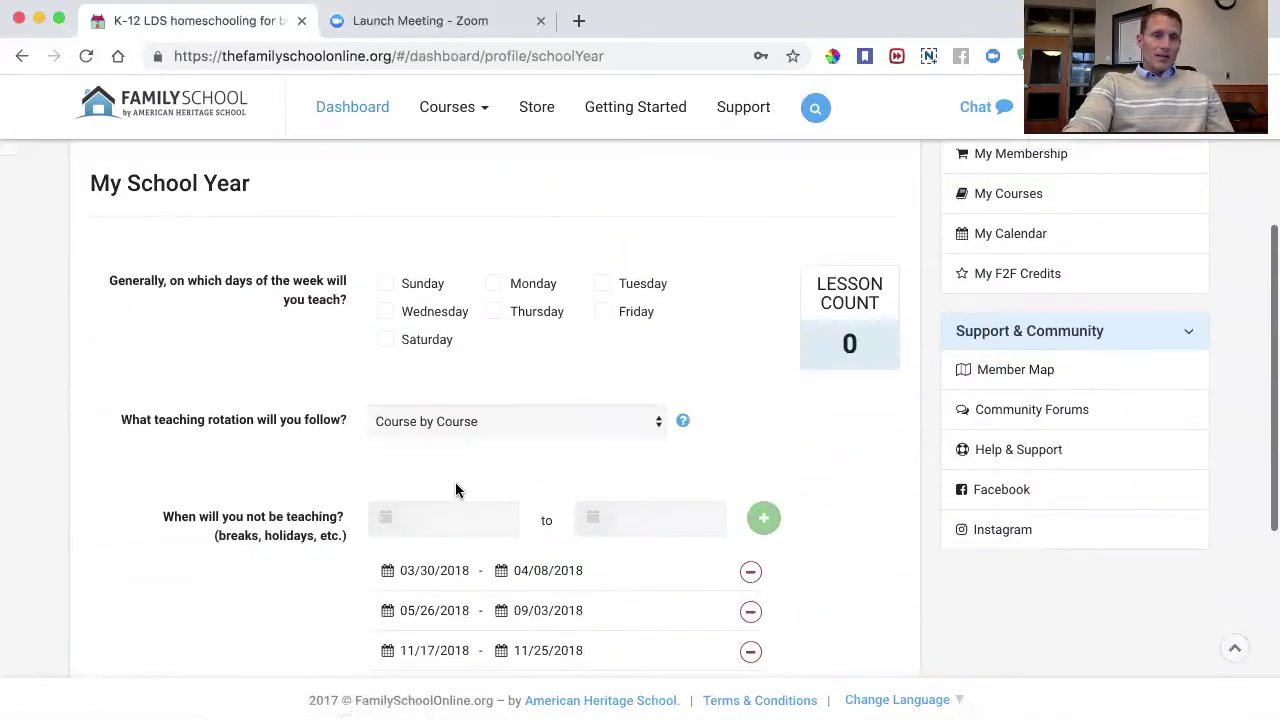
pyautogui.scroll(5, 457, 490)
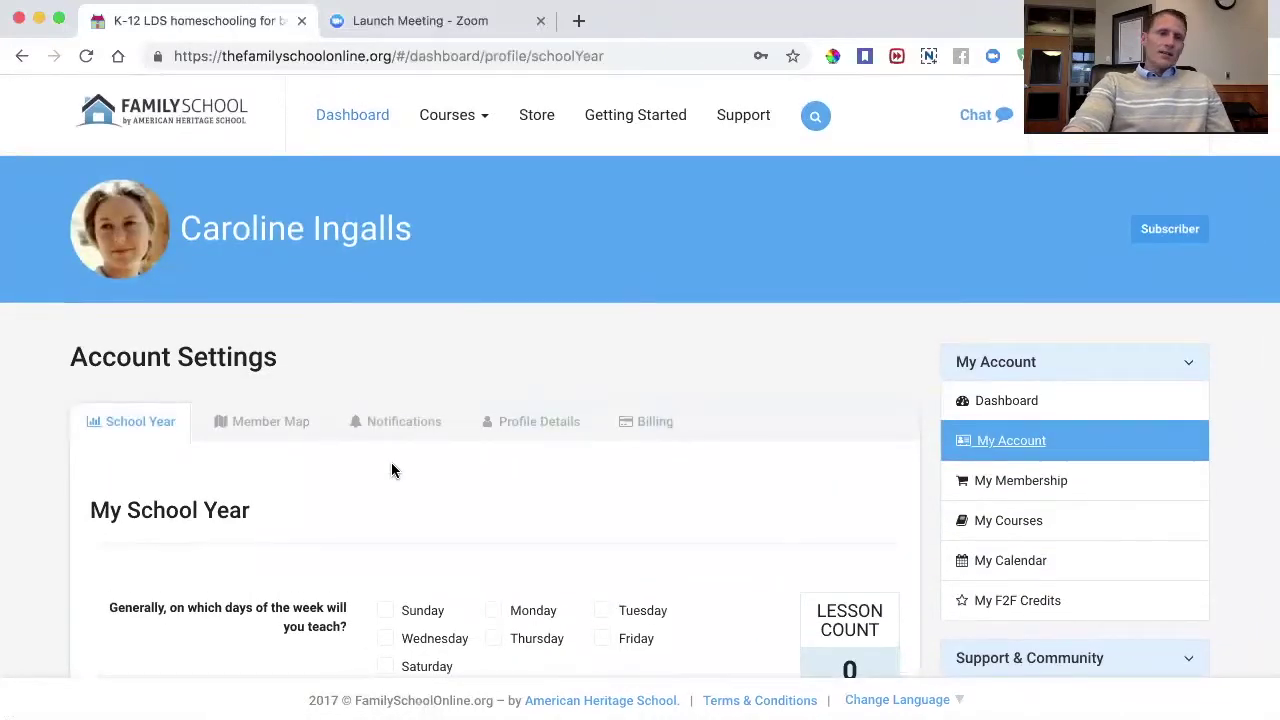
# In the Member Map sharing settings, tick Last Name and Phone Number.
pyautogui.click(268, 428)
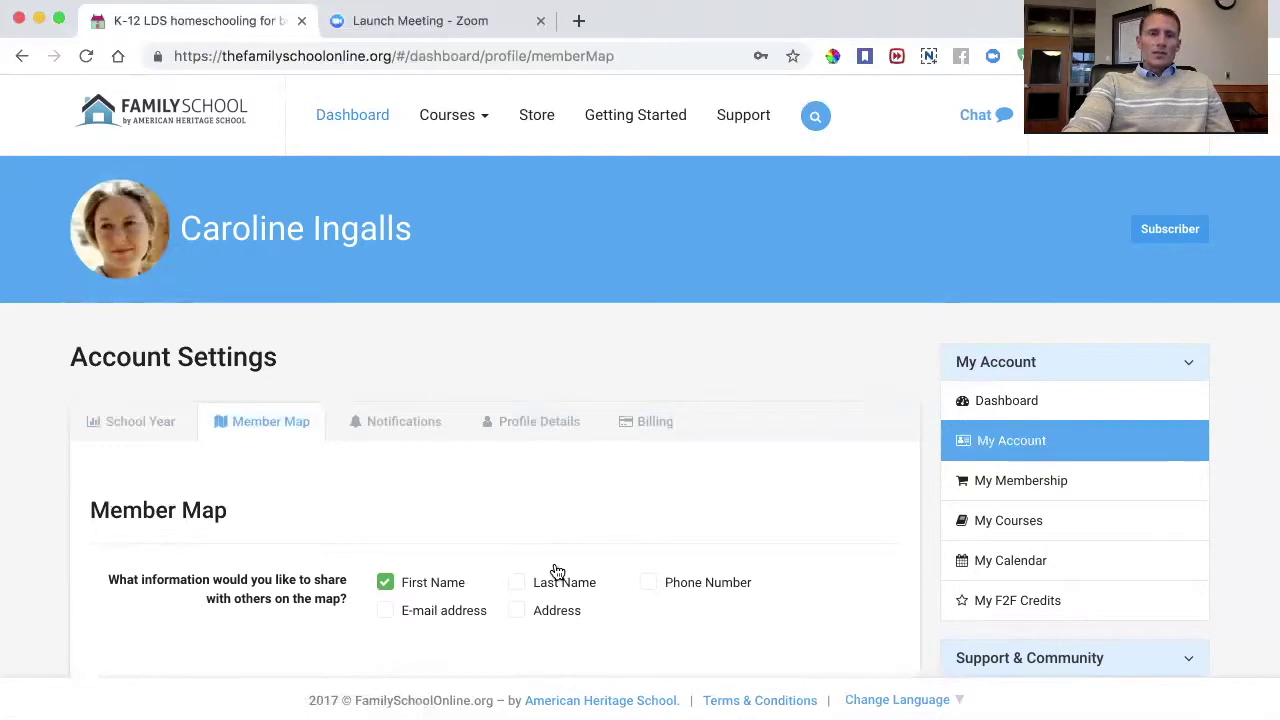
pyautogui.scroll(-5, 557, 565)
pyautogui.scroll(3, 557, 568)
pyautogui.scroll(1, 556, 566)
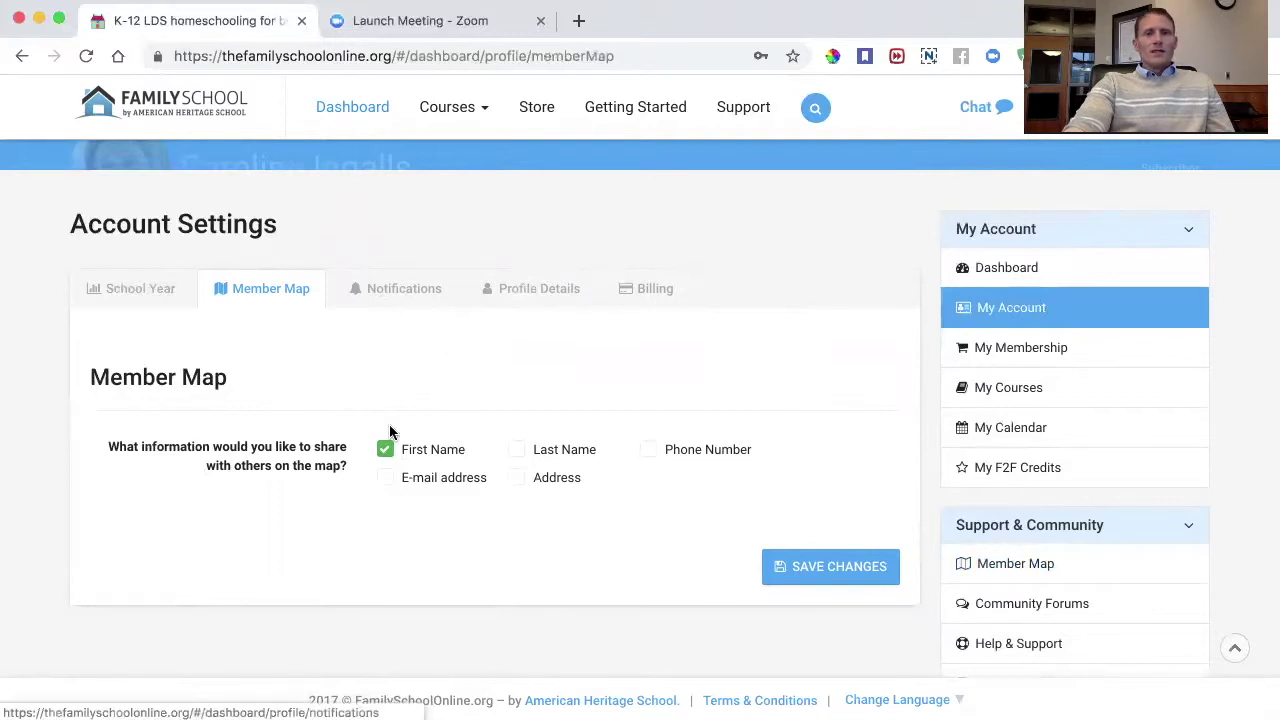
pyautogui.click(517, 451)
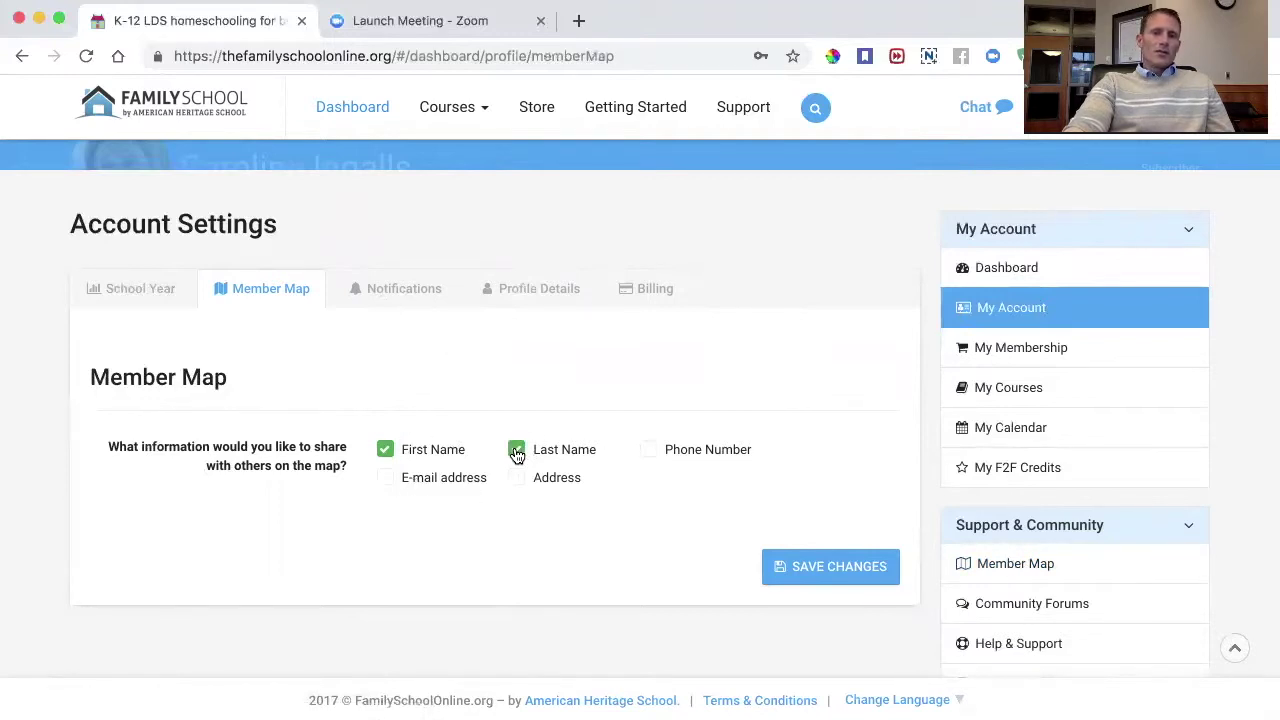
pyautogui.click(647, 452)
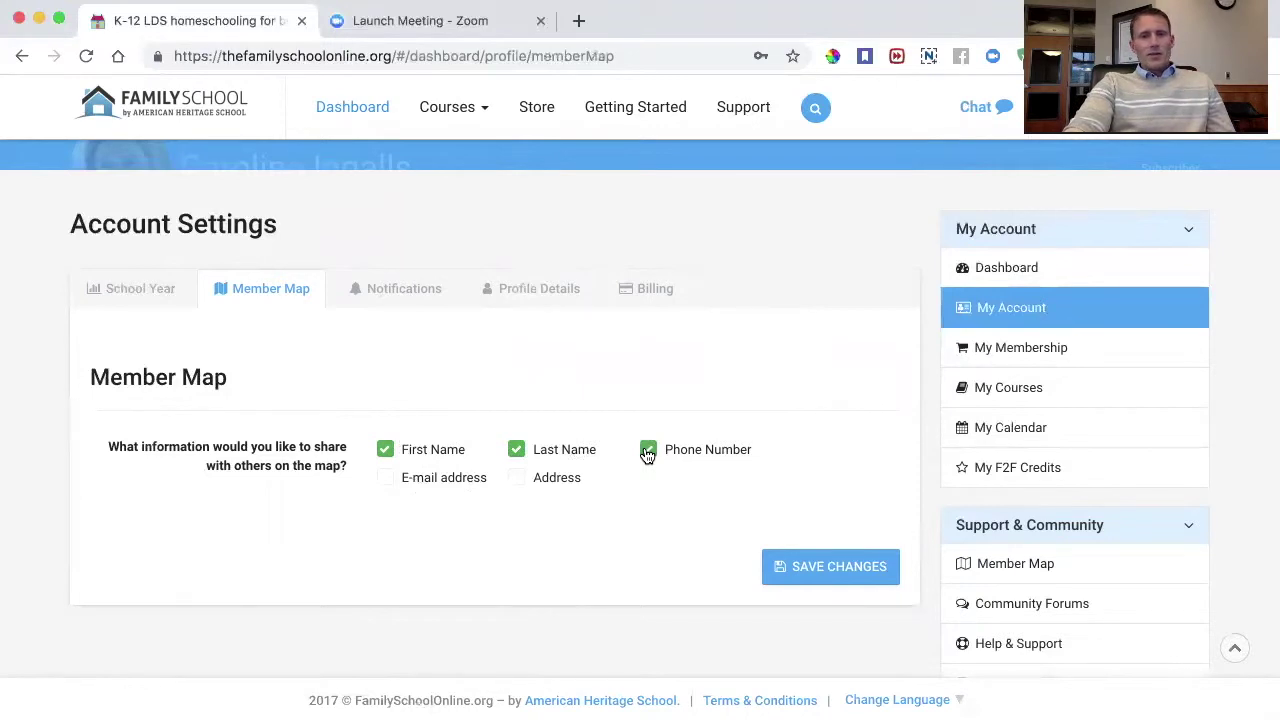
# Untick Phone Number, Last Name and First Name, then move to Notifications.
pyautogui.click(648, 451)
pyautogui.click(516, 450)
pyautogui.click(386, 451)
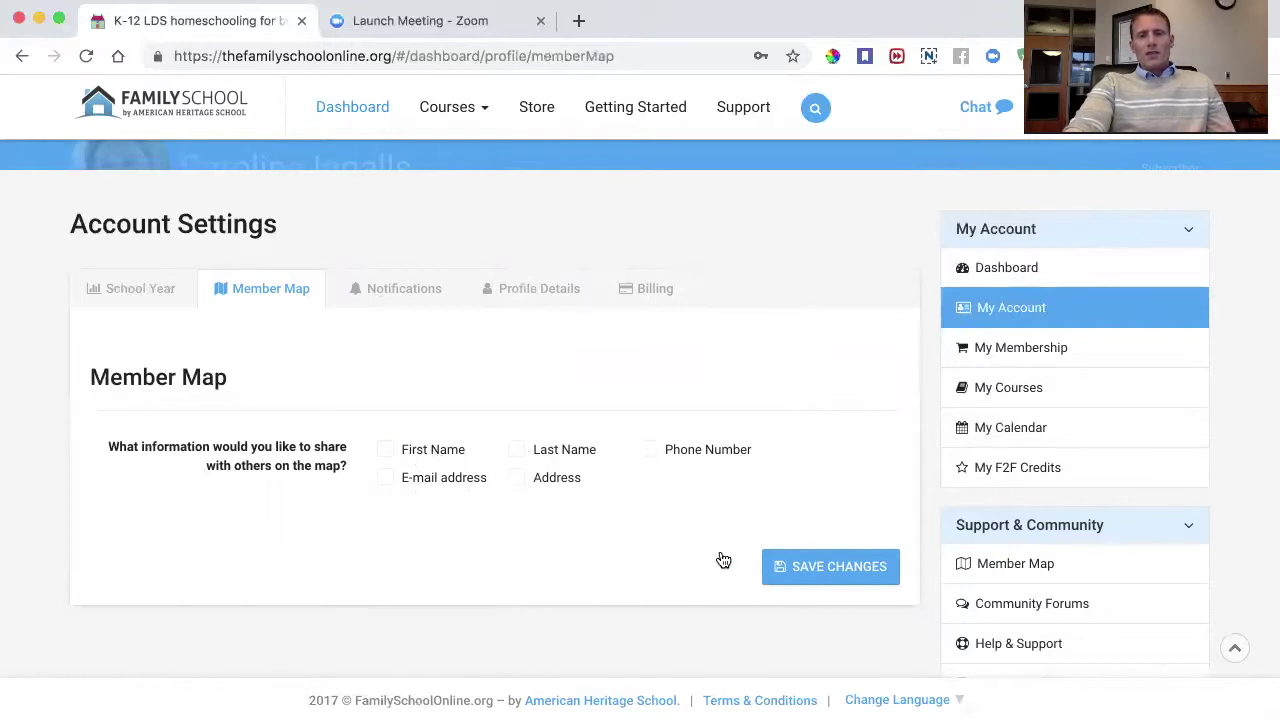
pyautogui.click(400, 292)
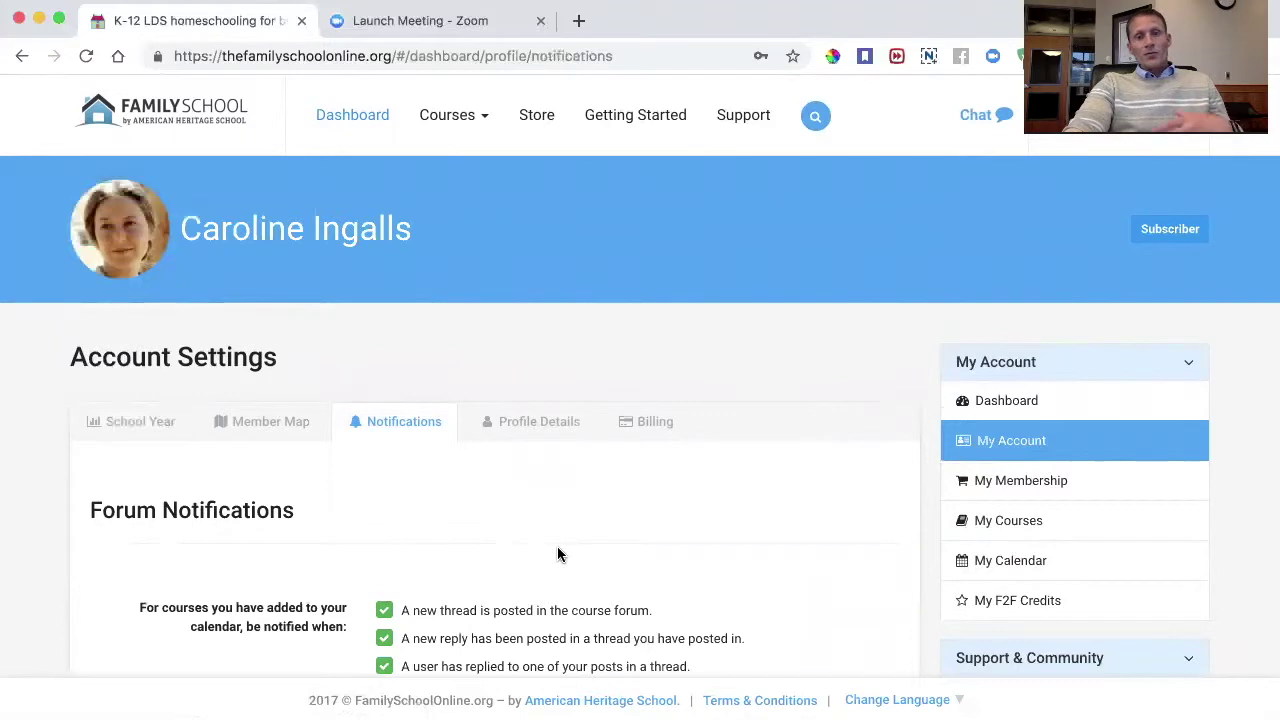
# Review the three forum notification options, then view Profile Details with avatar, name, email and phone.
pyautogui.scroll(-2, 558, 555)
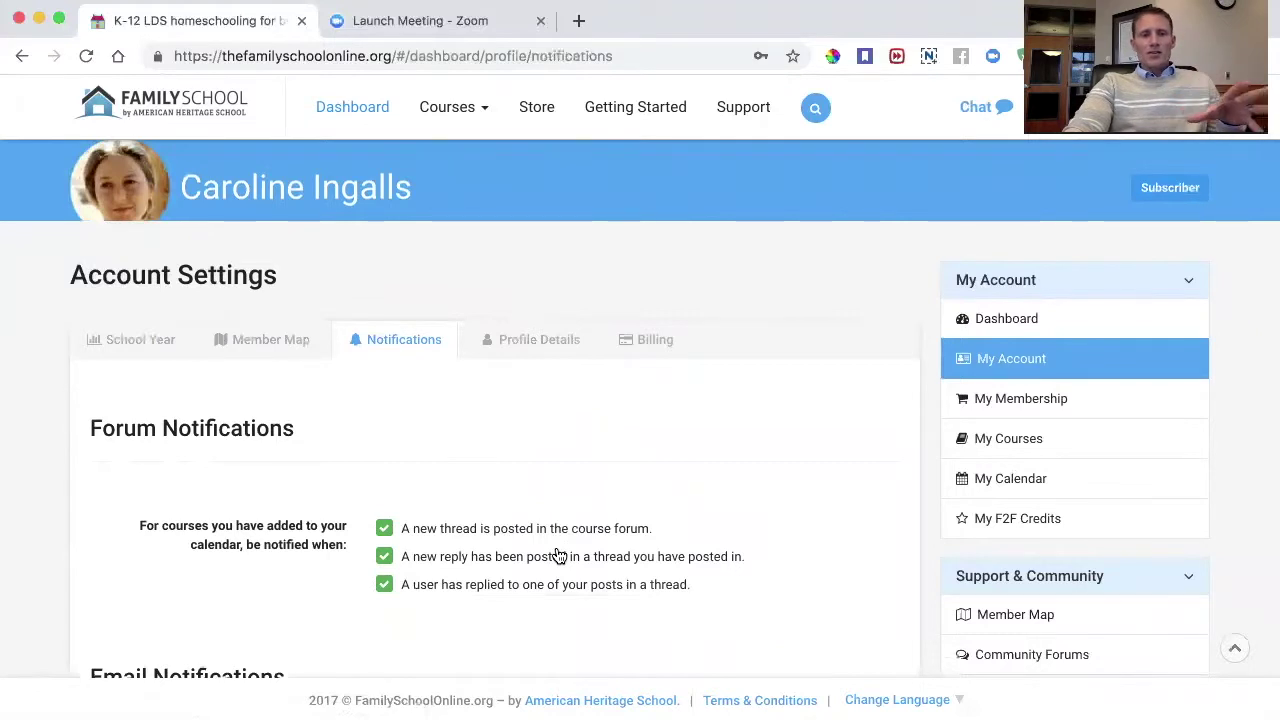
pyautogui.scroll(-5, 469, 556)
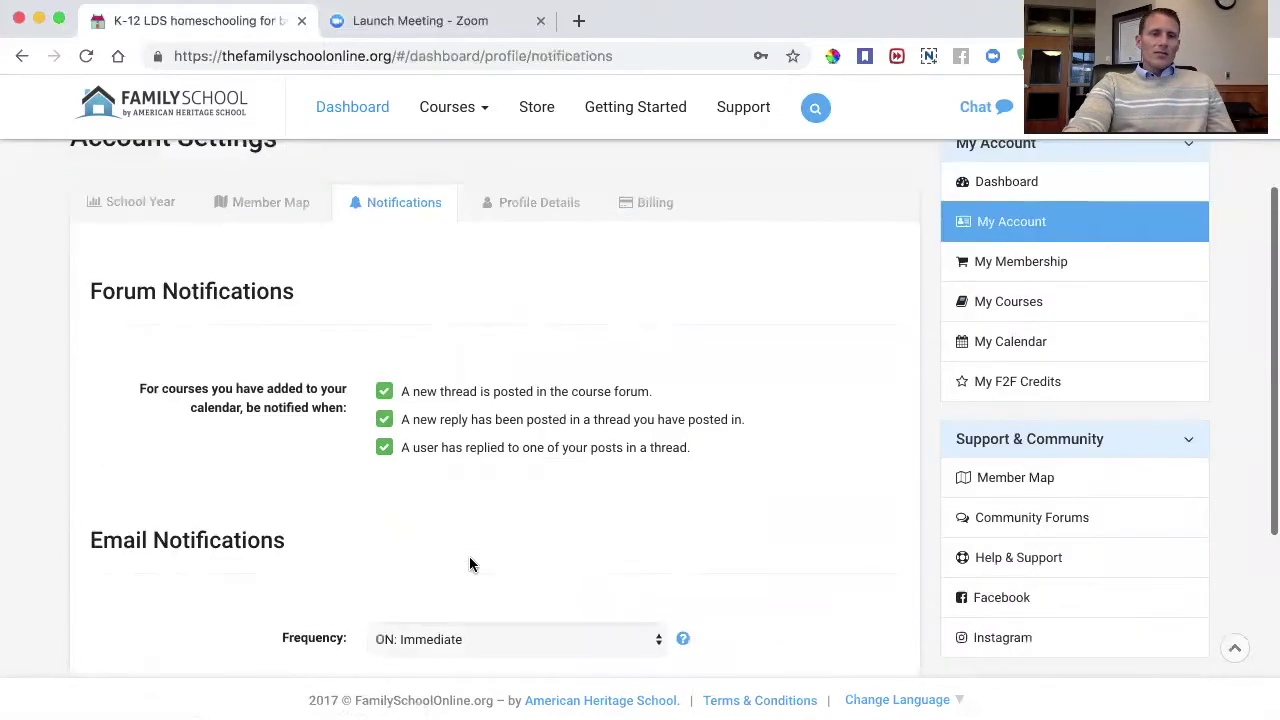
pyautogui.scroll(8, 469, 560)
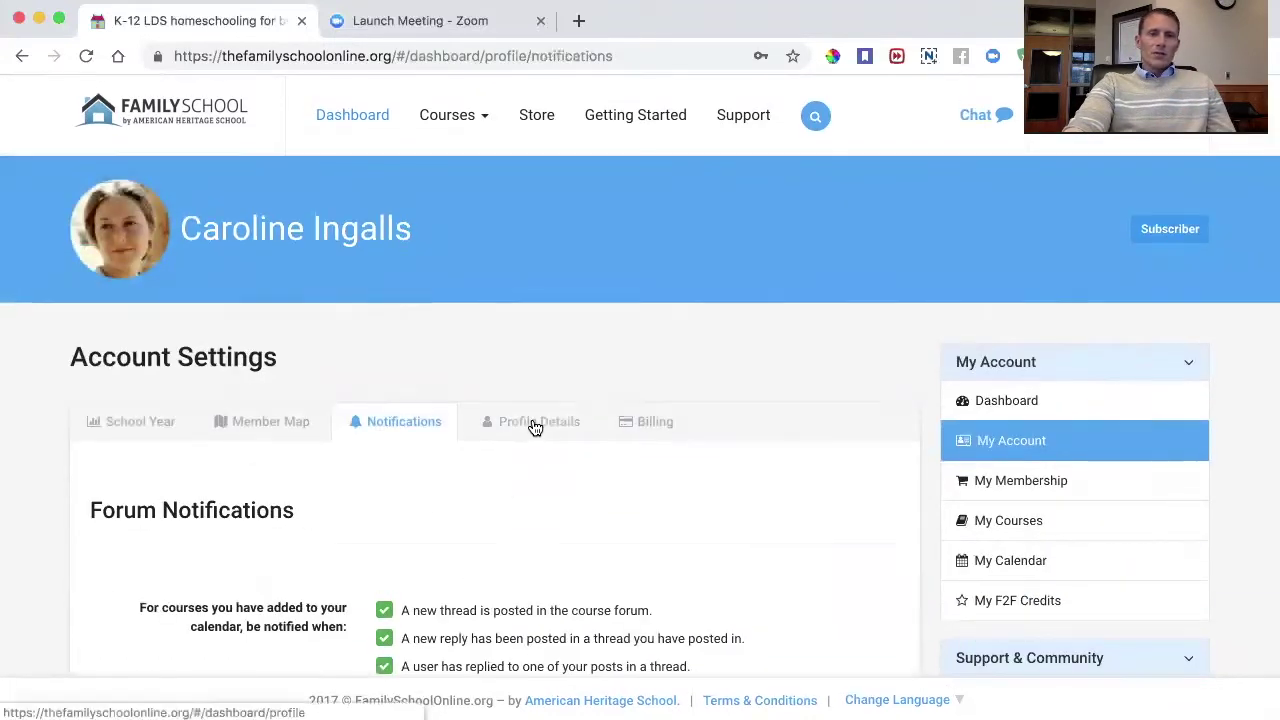
pyautogui.click(534, 425)
pyautogui.scroll(-5, 516, 544)
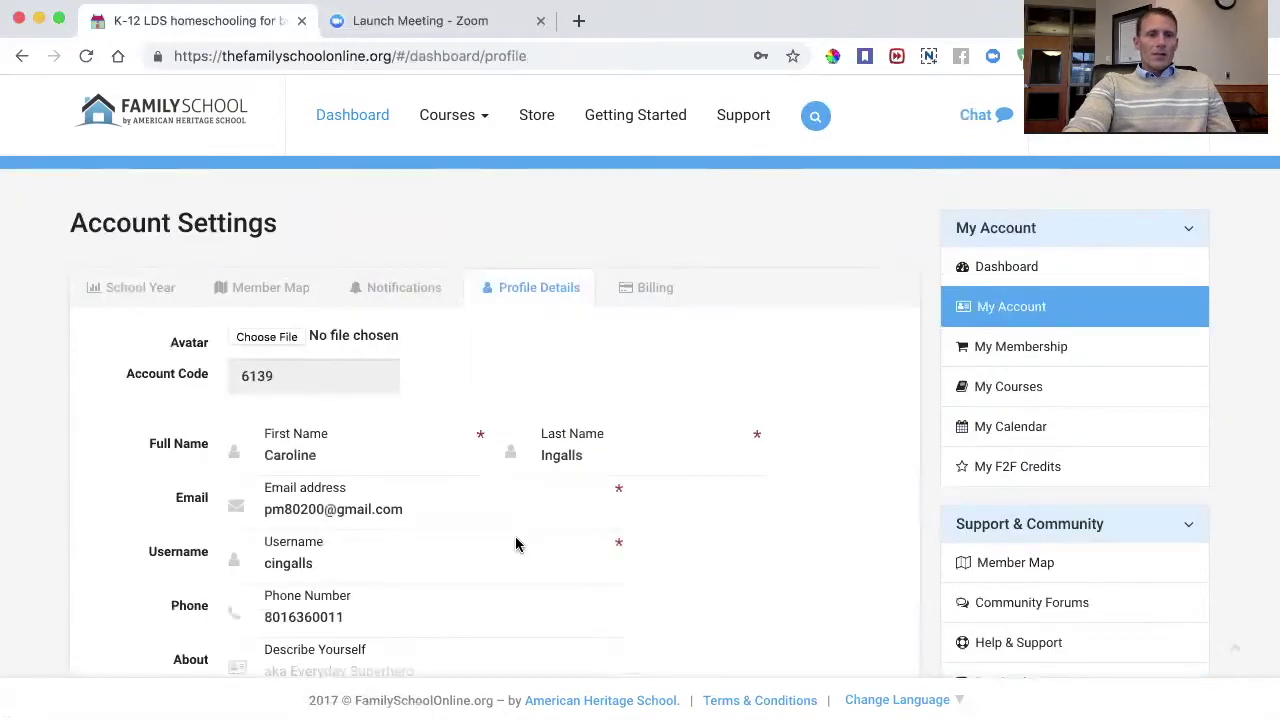
pyautogui.scroll(6, 517, 544)
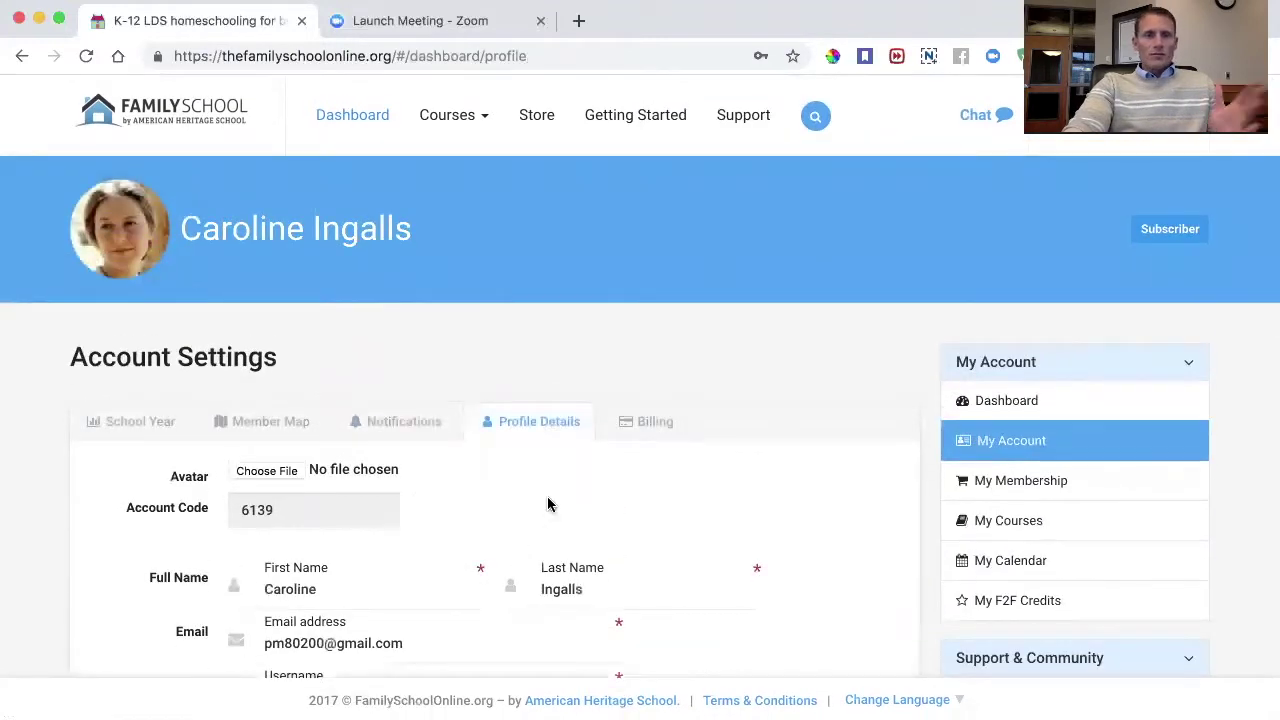
# Open Billing to see the K-12 Family School (Monthly) plan, $37.00 USD next invoice and payment details.
pyautogui.click(655, 427)
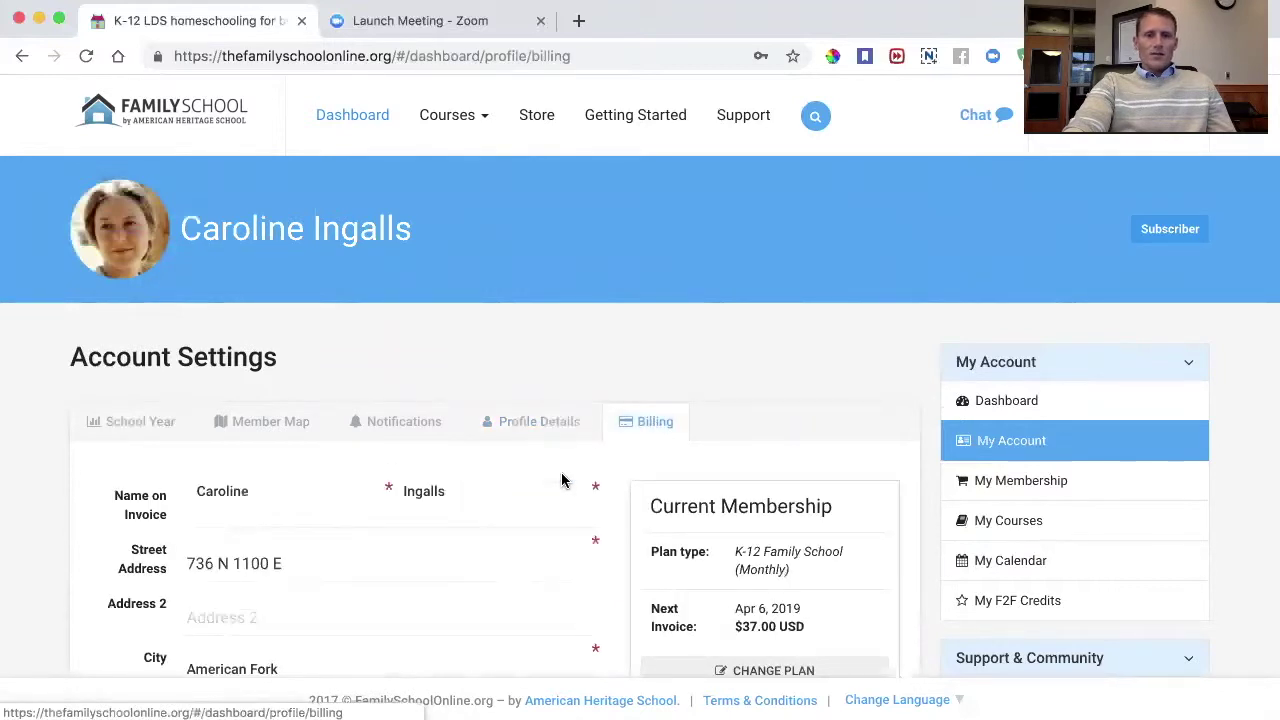
pyautogui.scroll(-3, 551, 528)
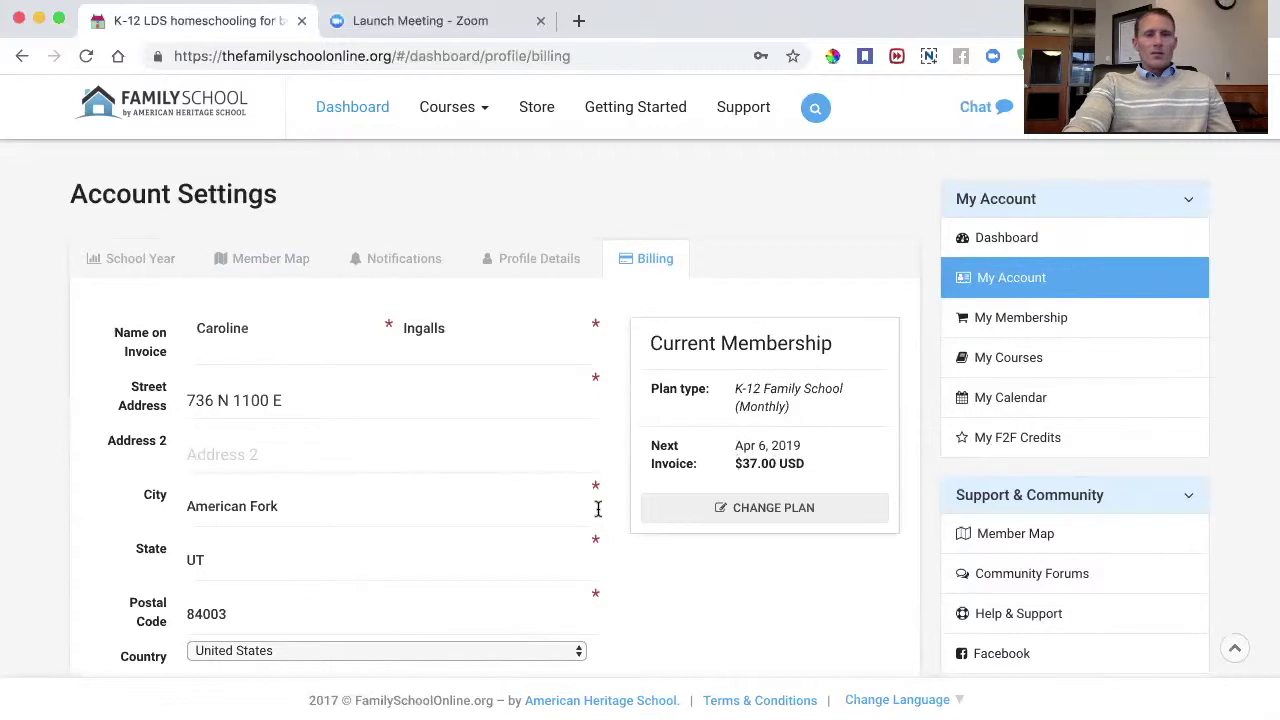
pyautogui.scroll(-3, 606, 540)
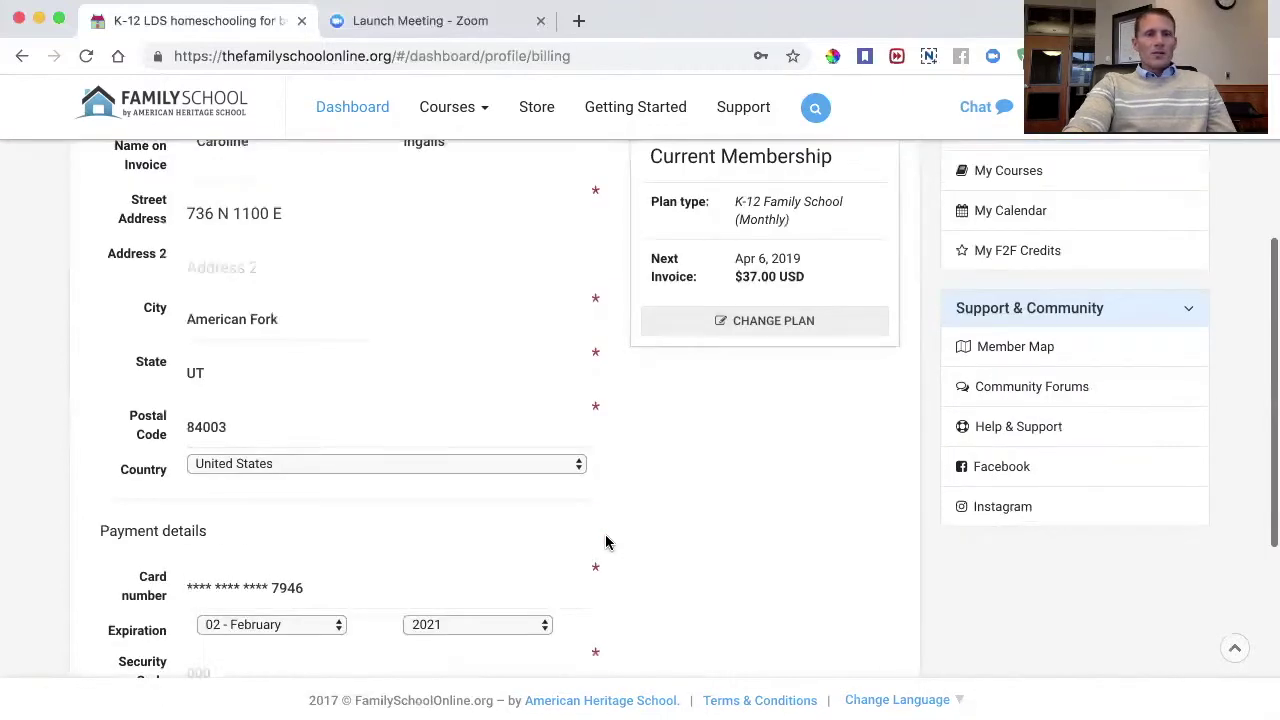
pyautogui.scroll(5, 606, 540)
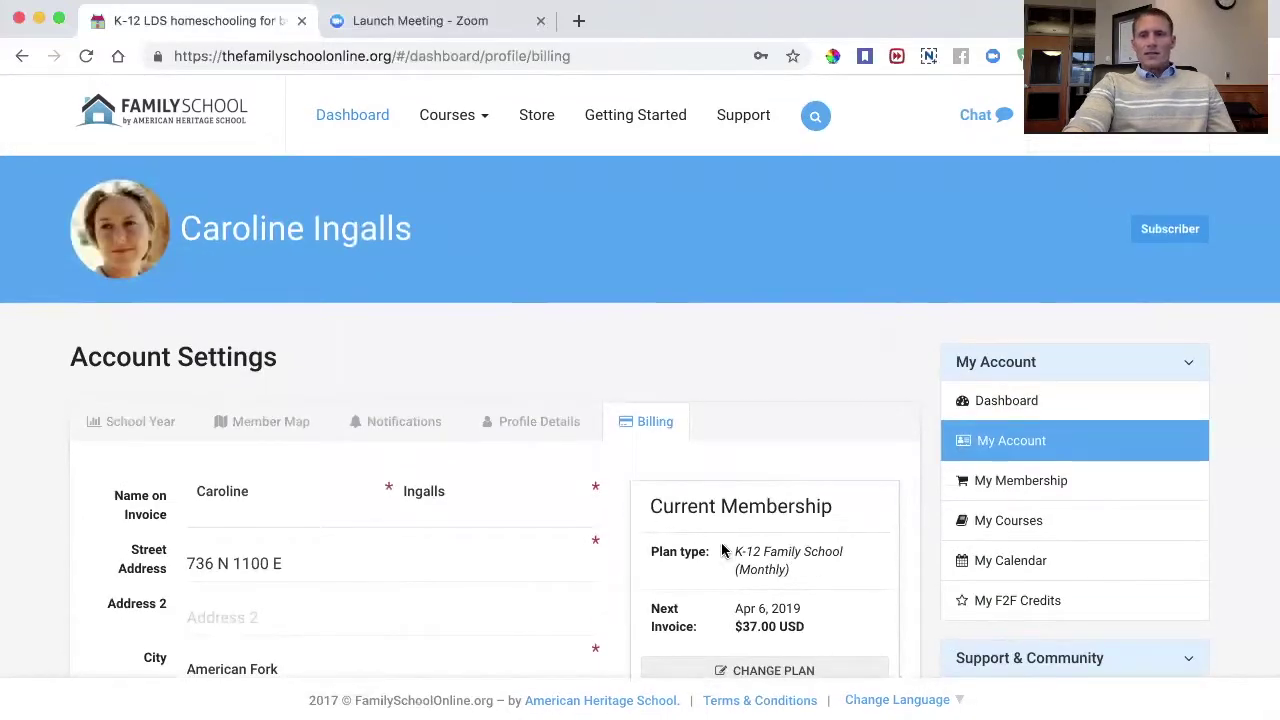
pyautogui.click(1005, 493)
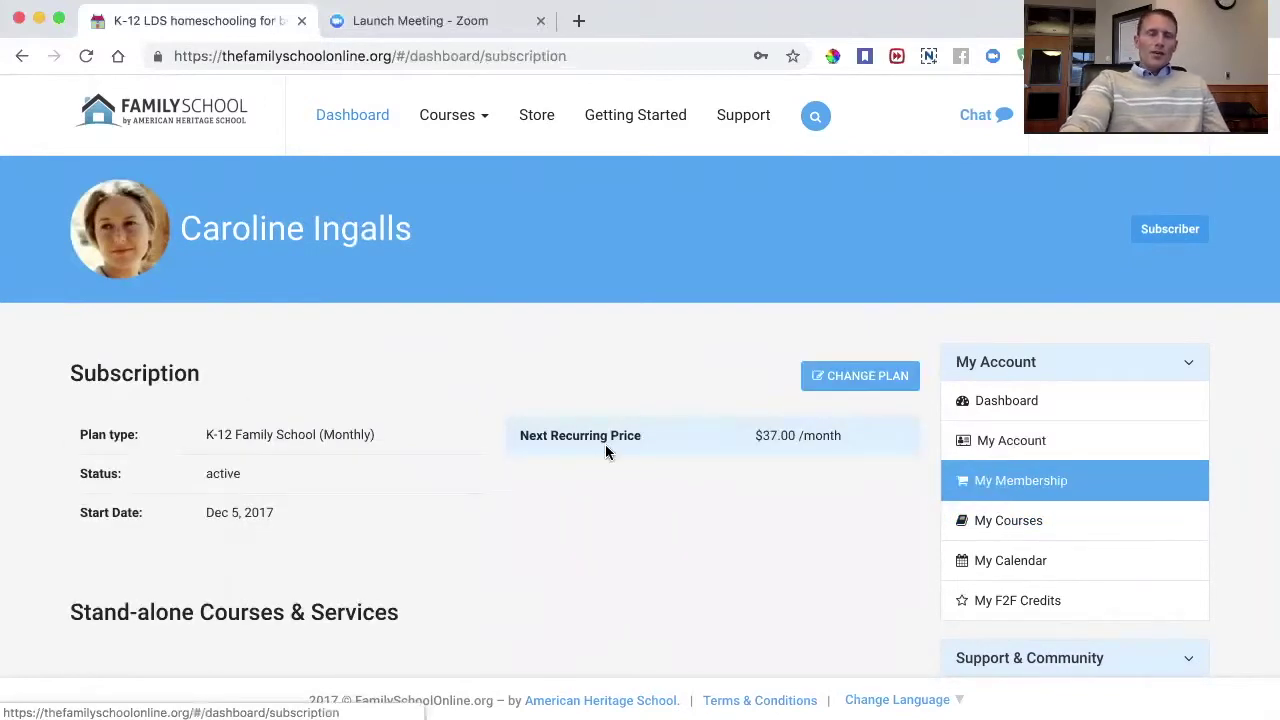
pyautogui.scroll(-5, 404, 598)
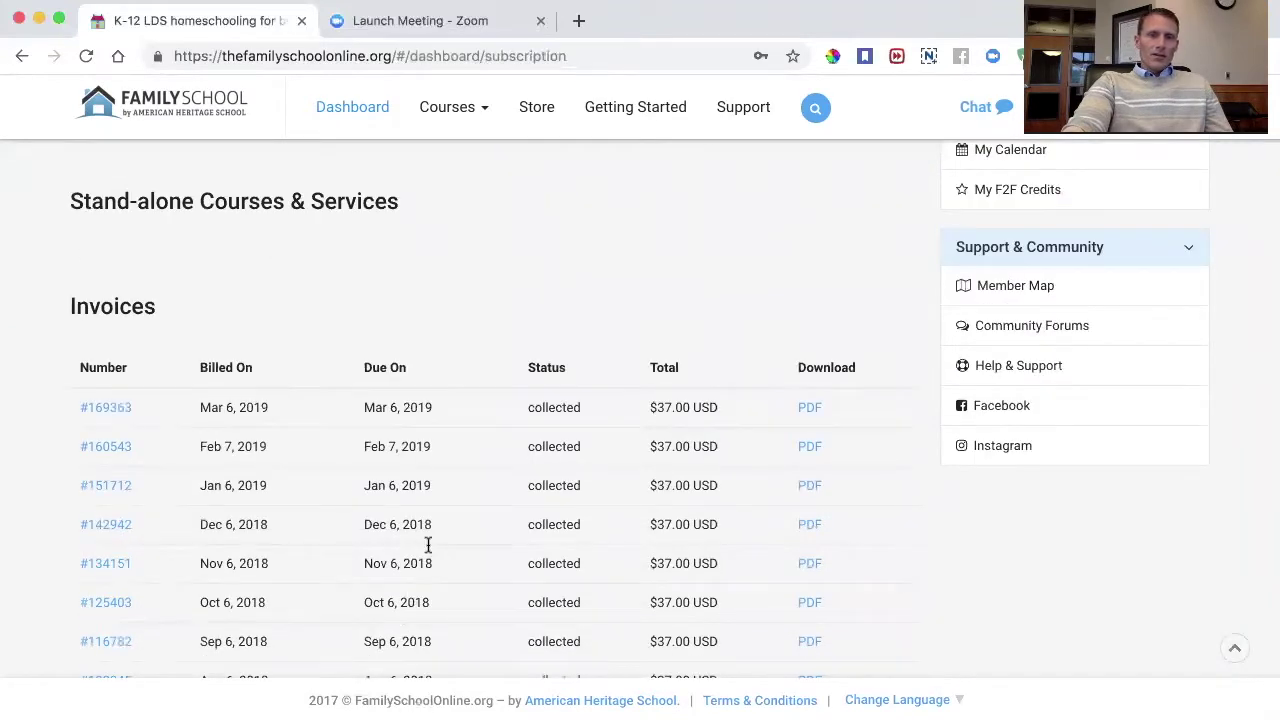
pyautogui.scroll(-7, 428, 545)
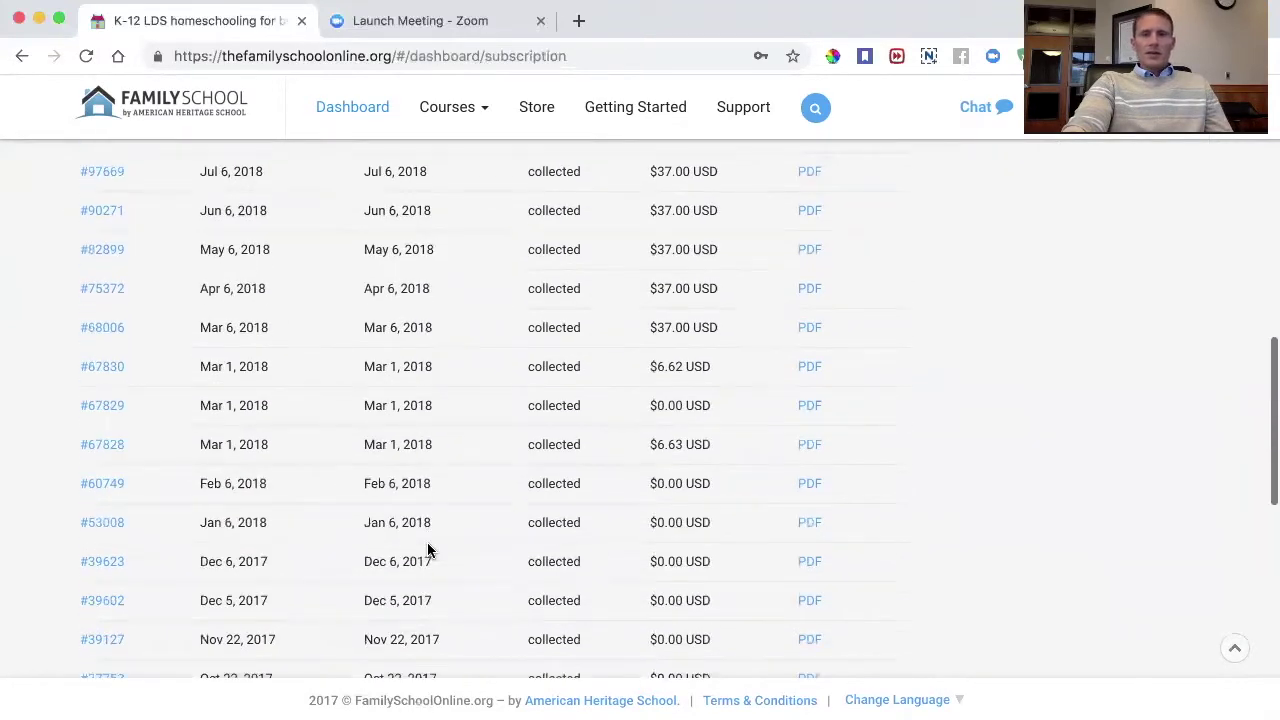
pyautogui.scroll(1, 428, 550)
pyautogui.scroll(-5, 428, 548)
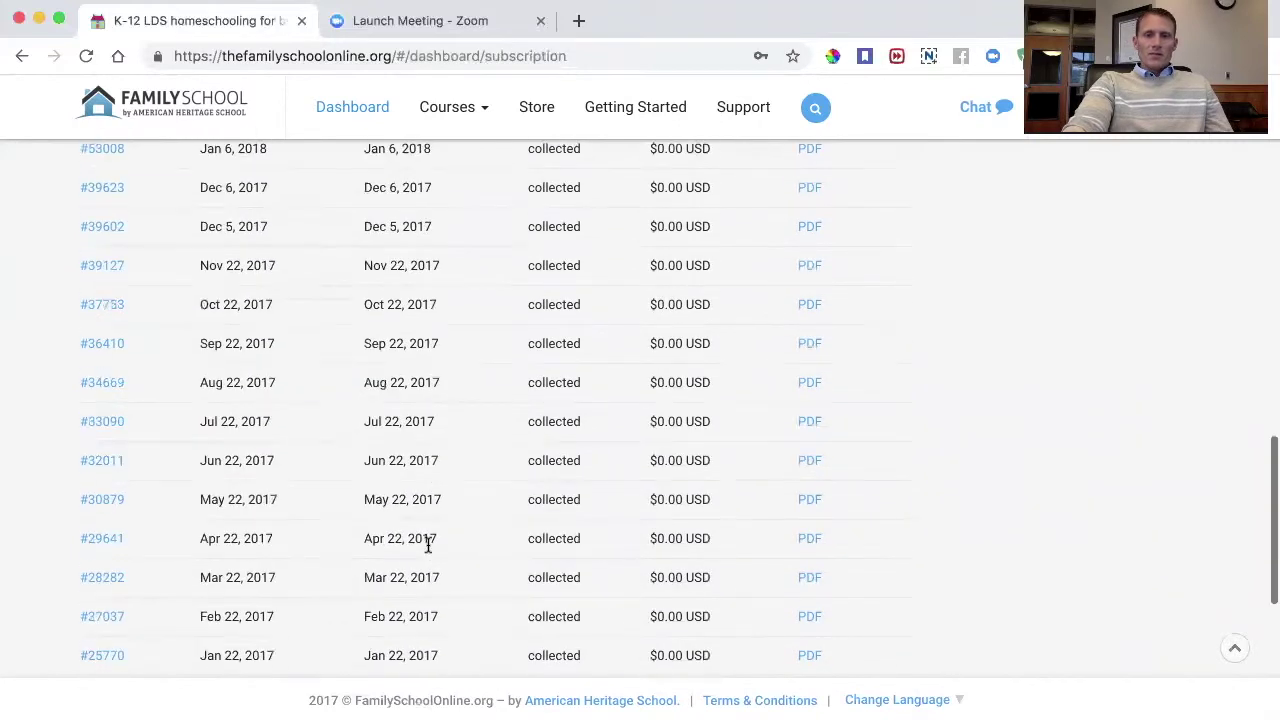
pyautogui.scroll(6, 713, 456)
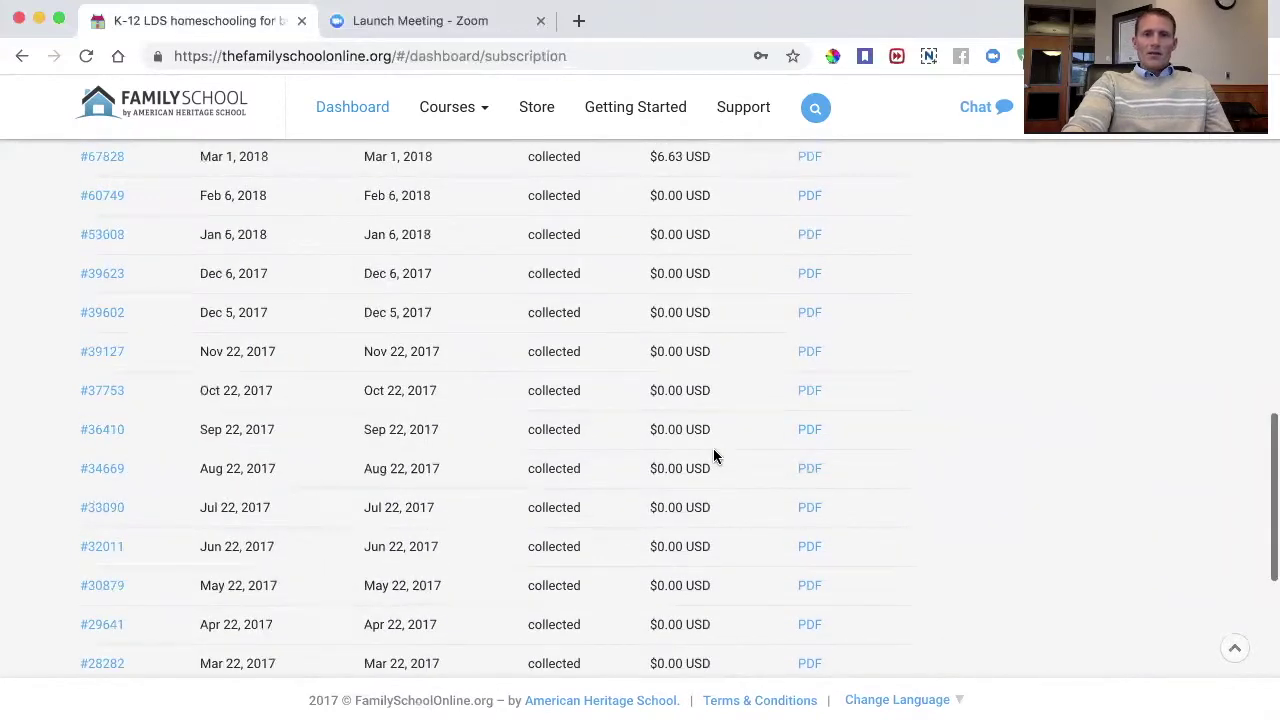
pyautogui.scroll(5, 680, 370)
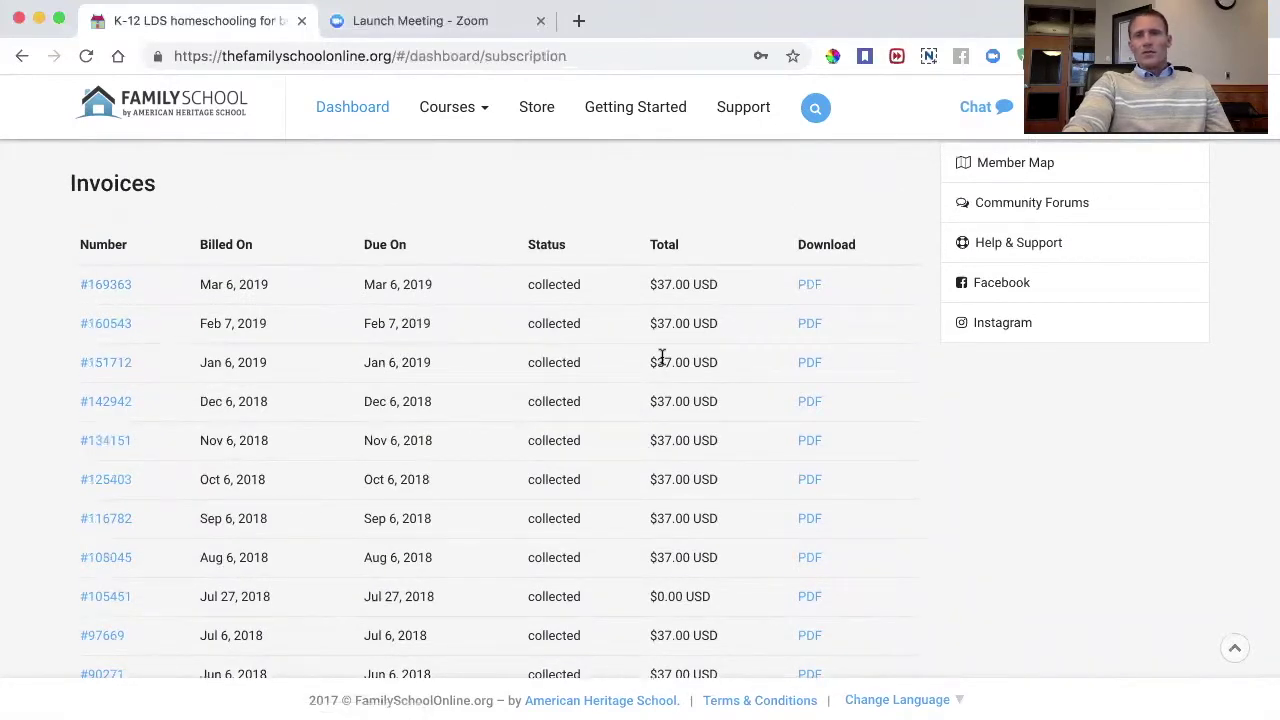
pyautogui.scroll(5, 660, 357)
pyautogui.scroll(1, 661, 362)
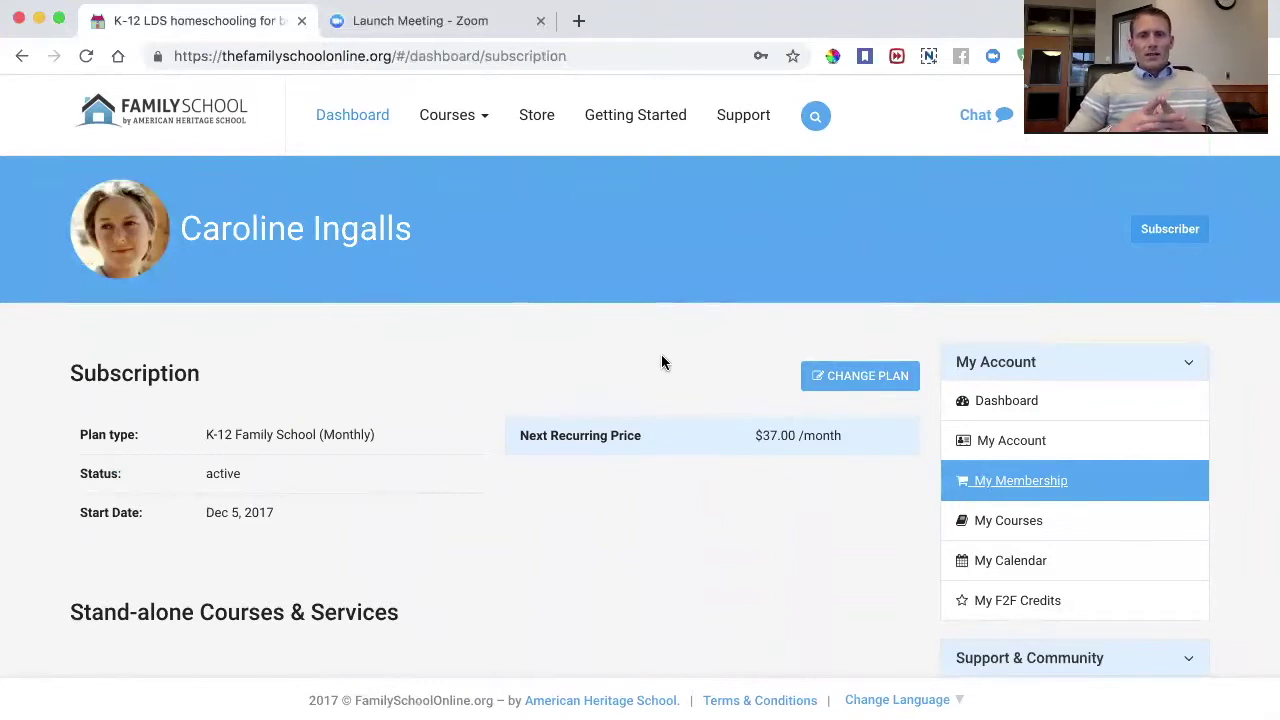
# Open My Courses, which shows no courses added yet and a Browse Courses link.
pyautogui.click(1008, 521)
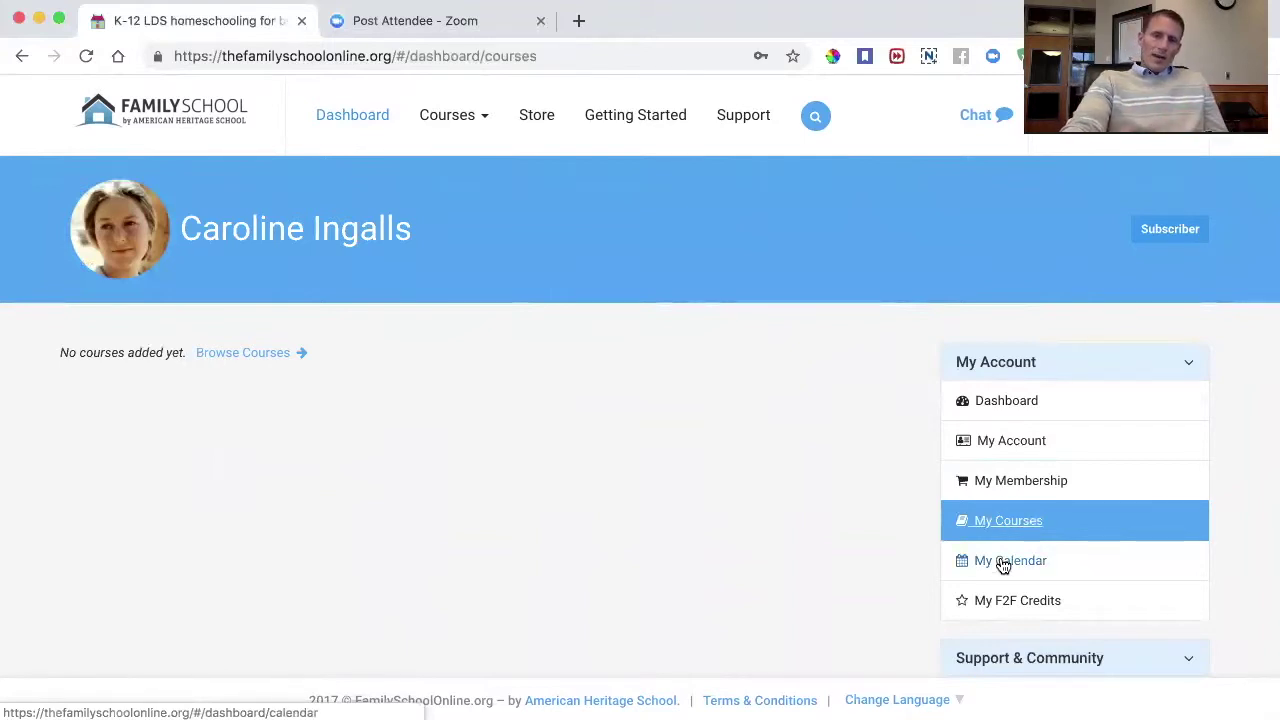
pyautogui.scroll(-3, 1020, 598)
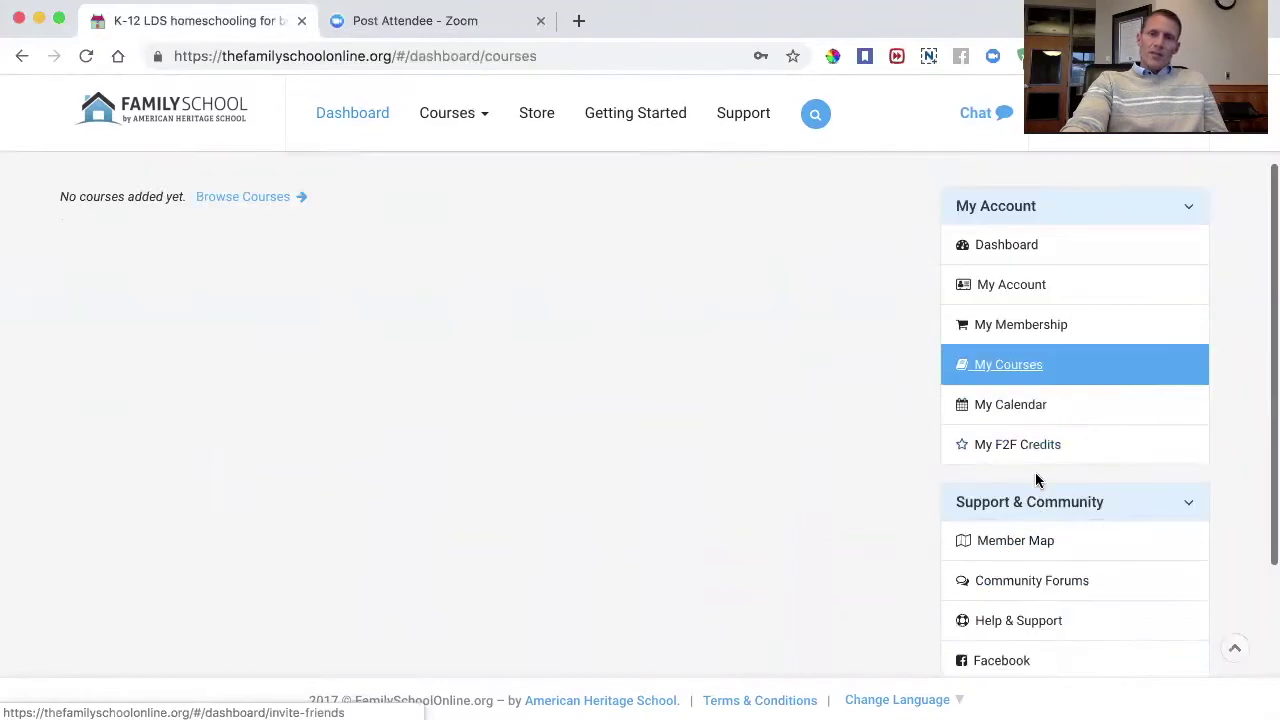
# Open the Member Map under Support & Community and drag it to centre North America.
pyautogui.click(1028, 546)
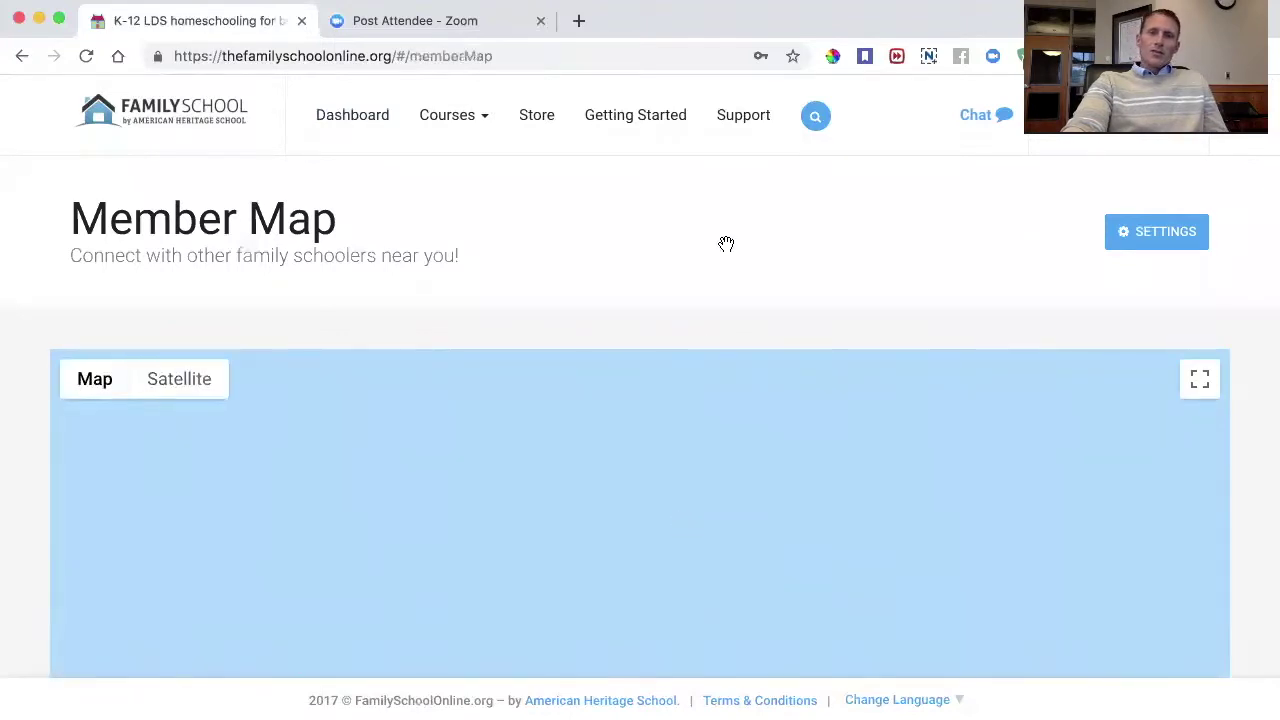
pyautogui.scroll(-4, 840, 534)
pyautogui.scroll(4, 802, 497)
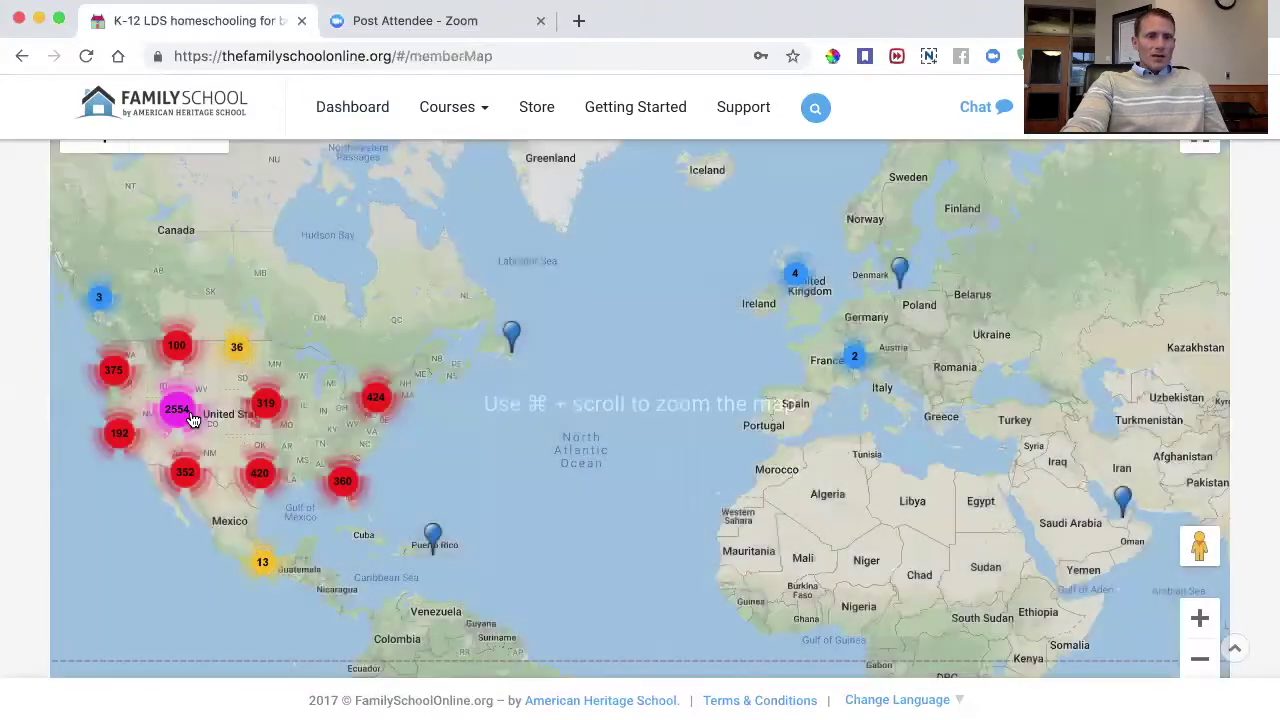
pyautogui.moveTo(214, 421); pyautogui.dragTo(557, 437)
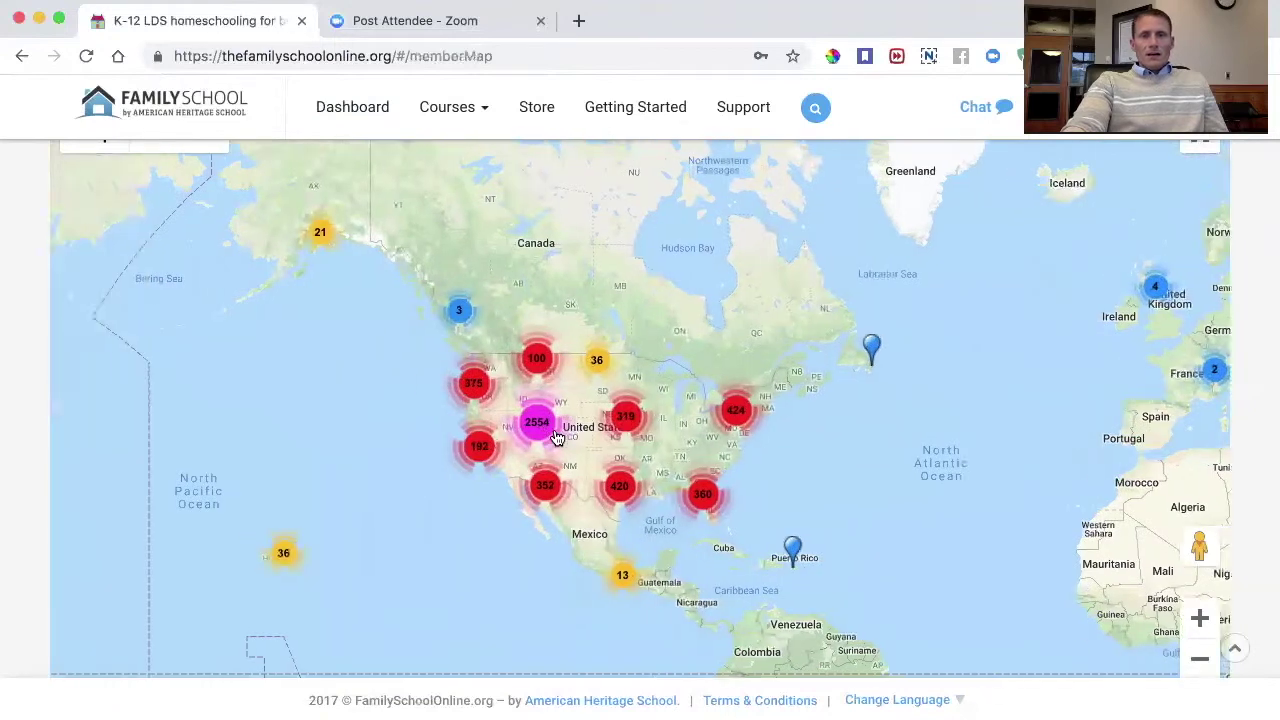
# Zoom the Member Map from North America down to the San Diego and Tijuana area.
pyautogui.click(1199, 619)
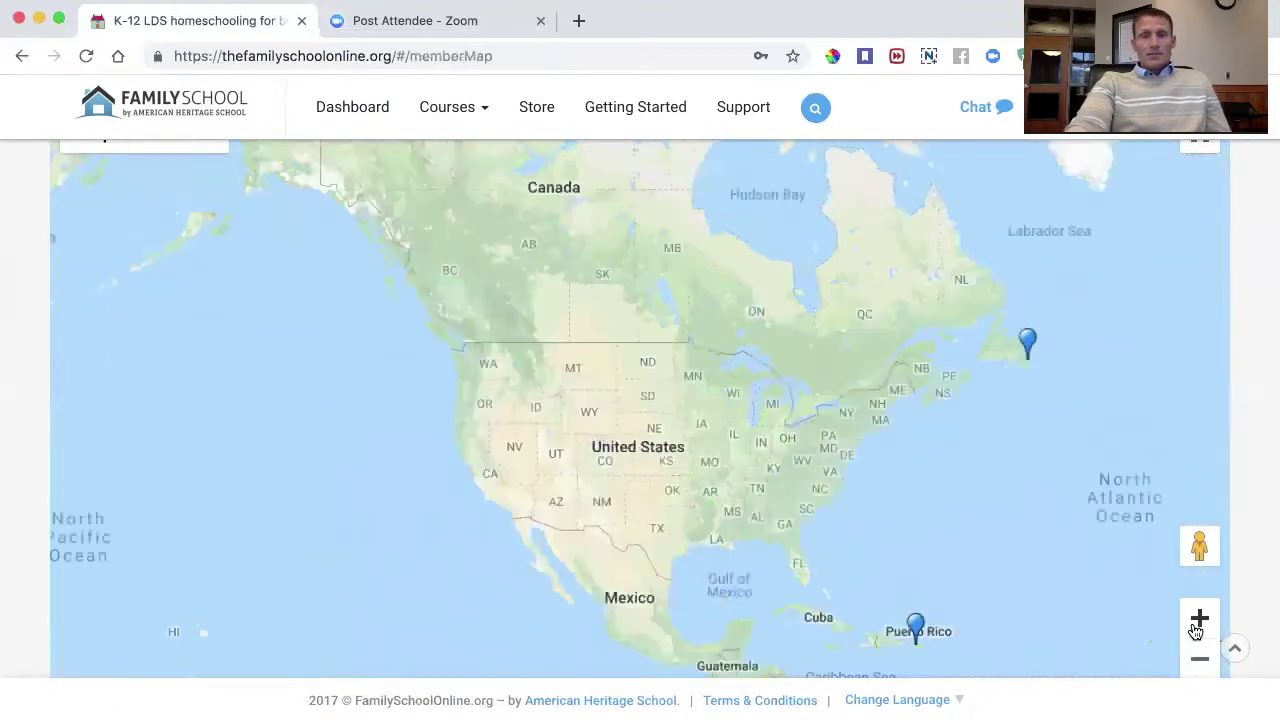
pyautogui.click(1199, 619)
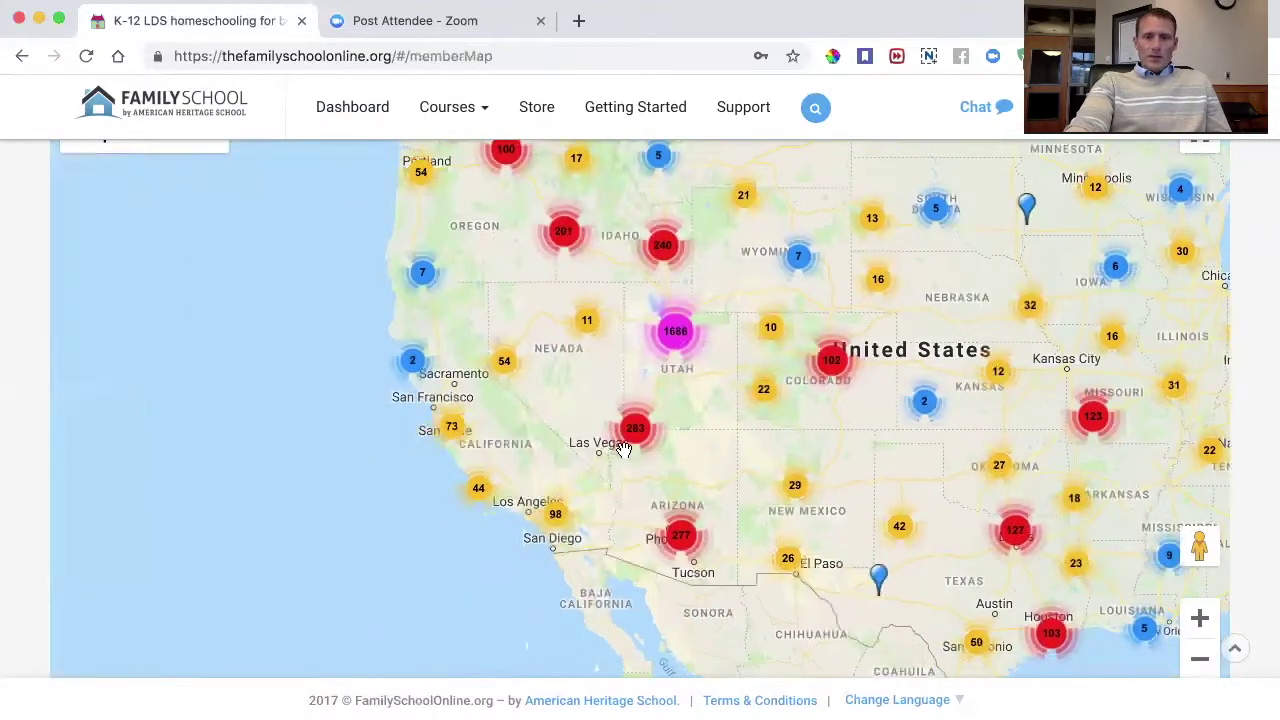
pyautogui.moveTo(622, 448); pyautogui.dragTo(686, 400)
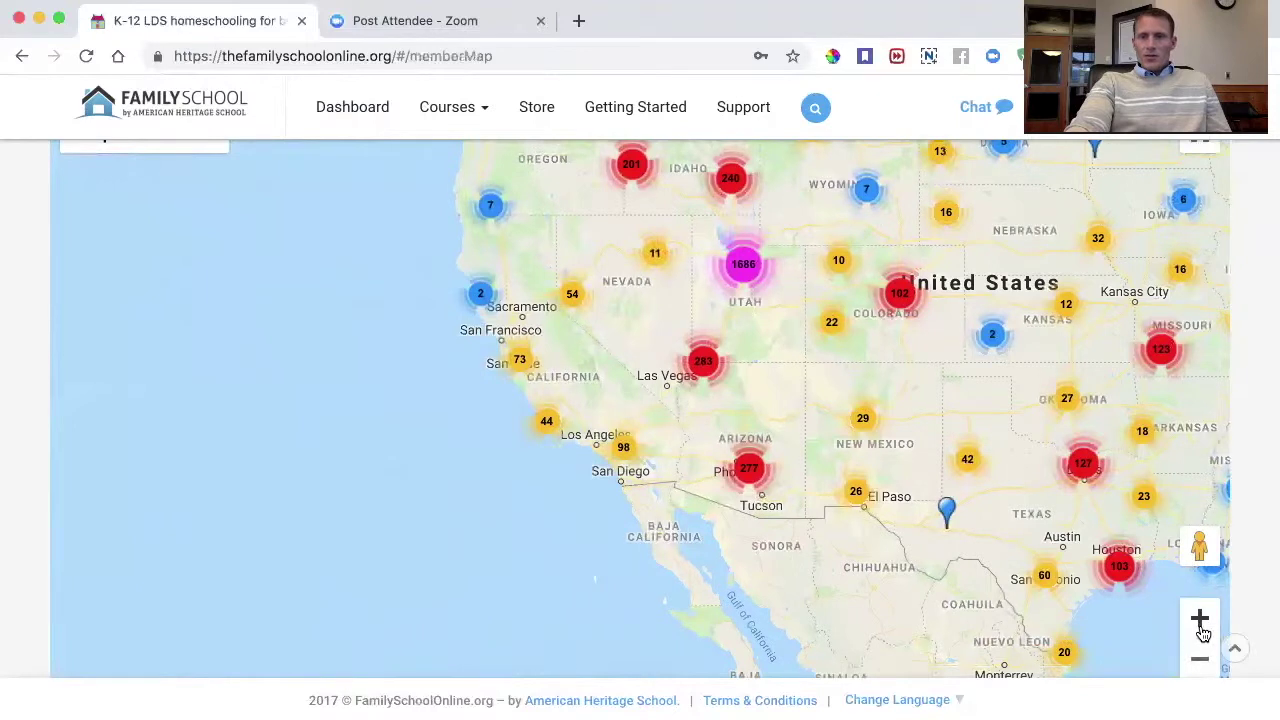
pyautogui.click(1201, 626)
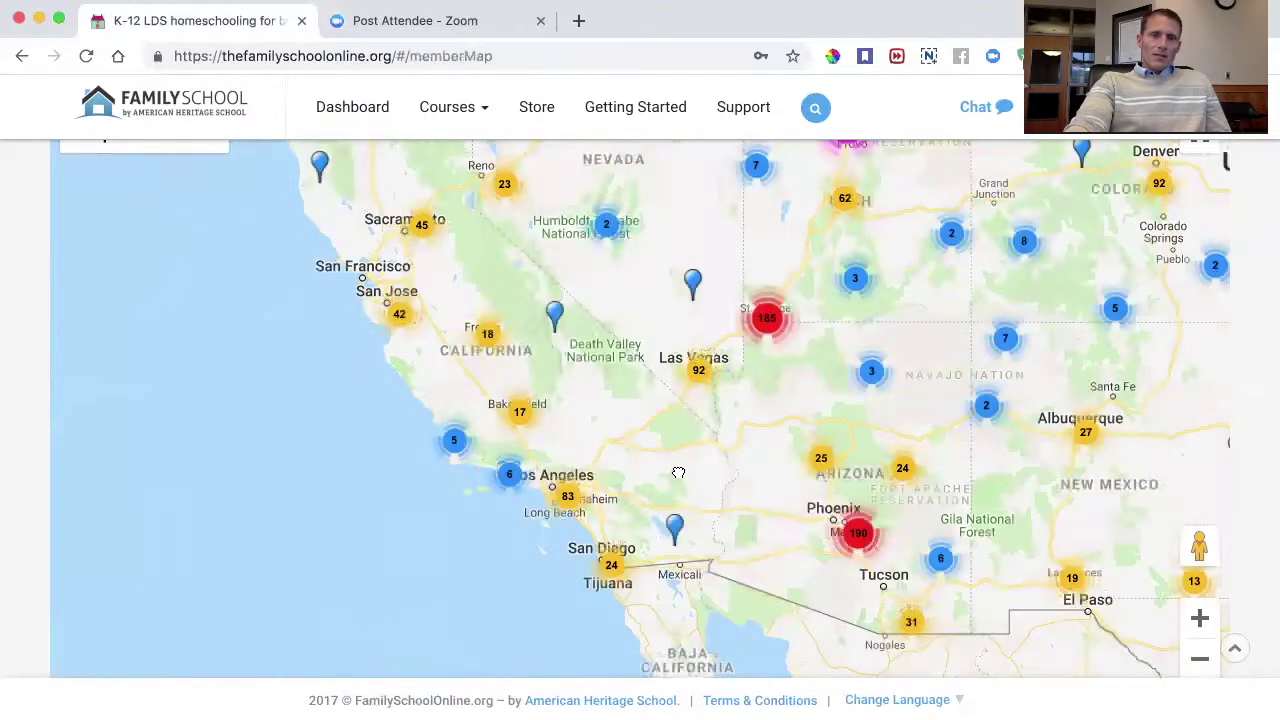
pyautogui.click(1200, 622)
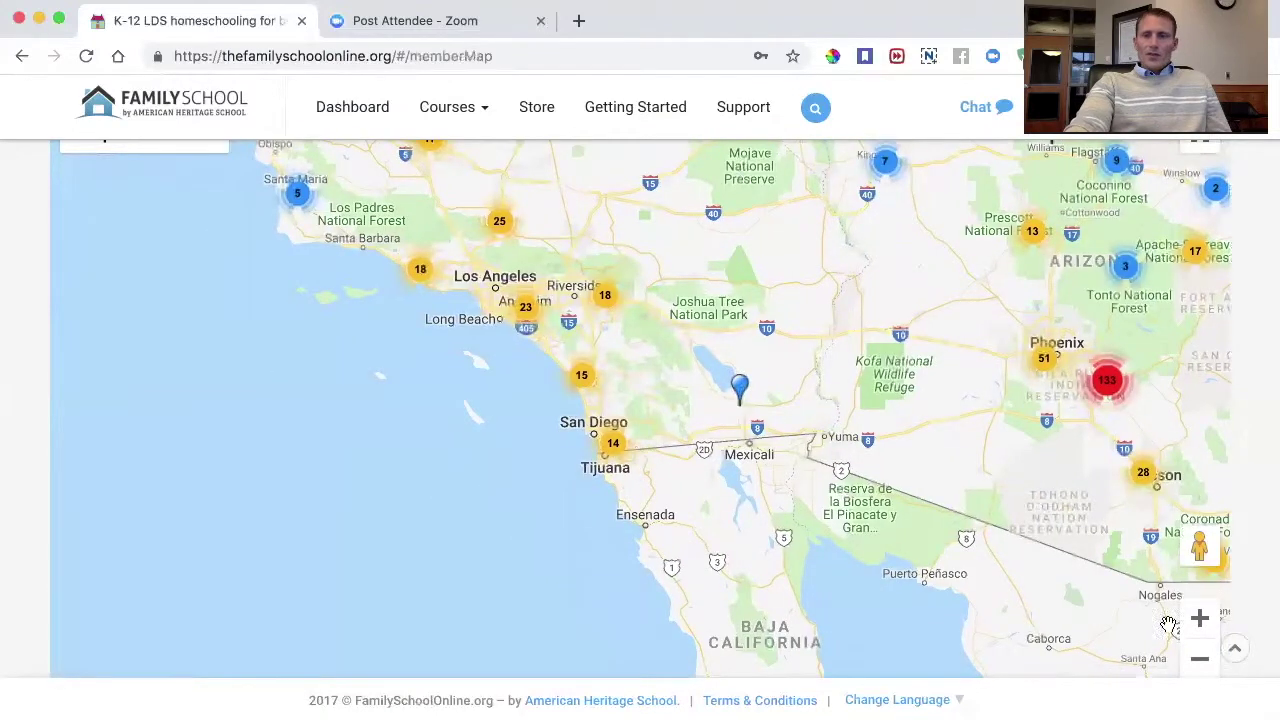
pyautogui.click(1200, 620)
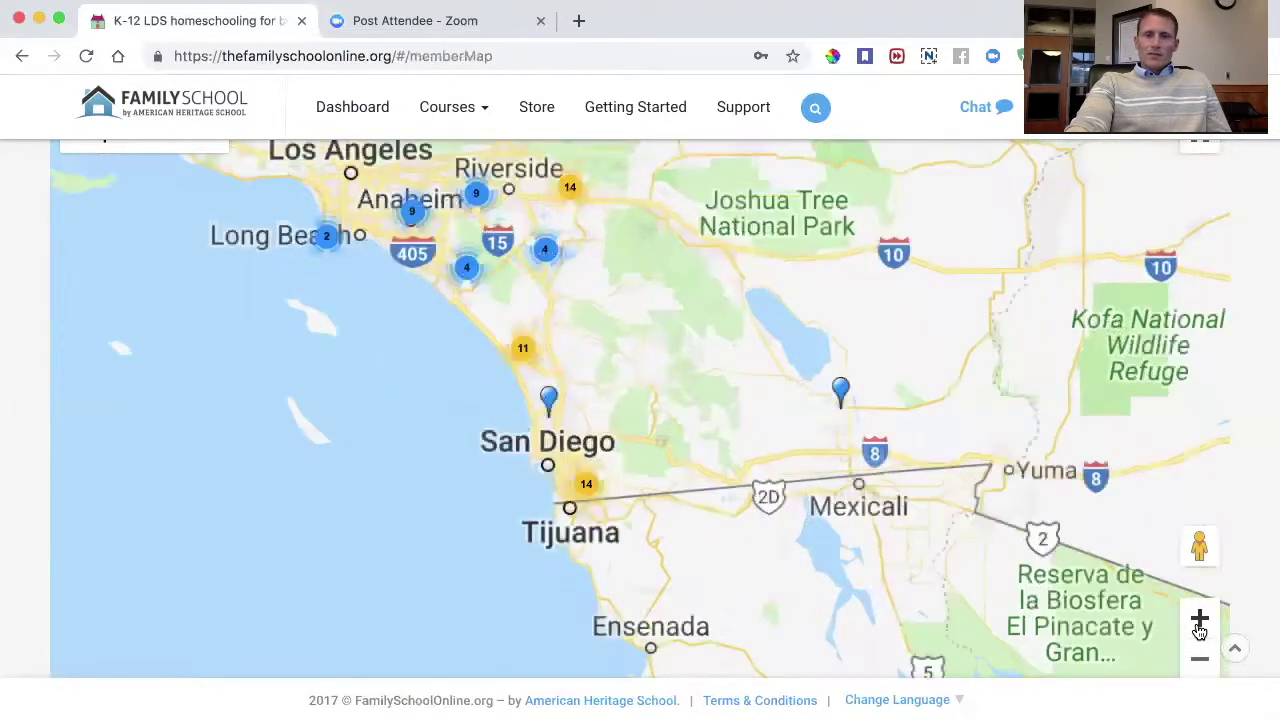
pyautogui.click(1200, 622)
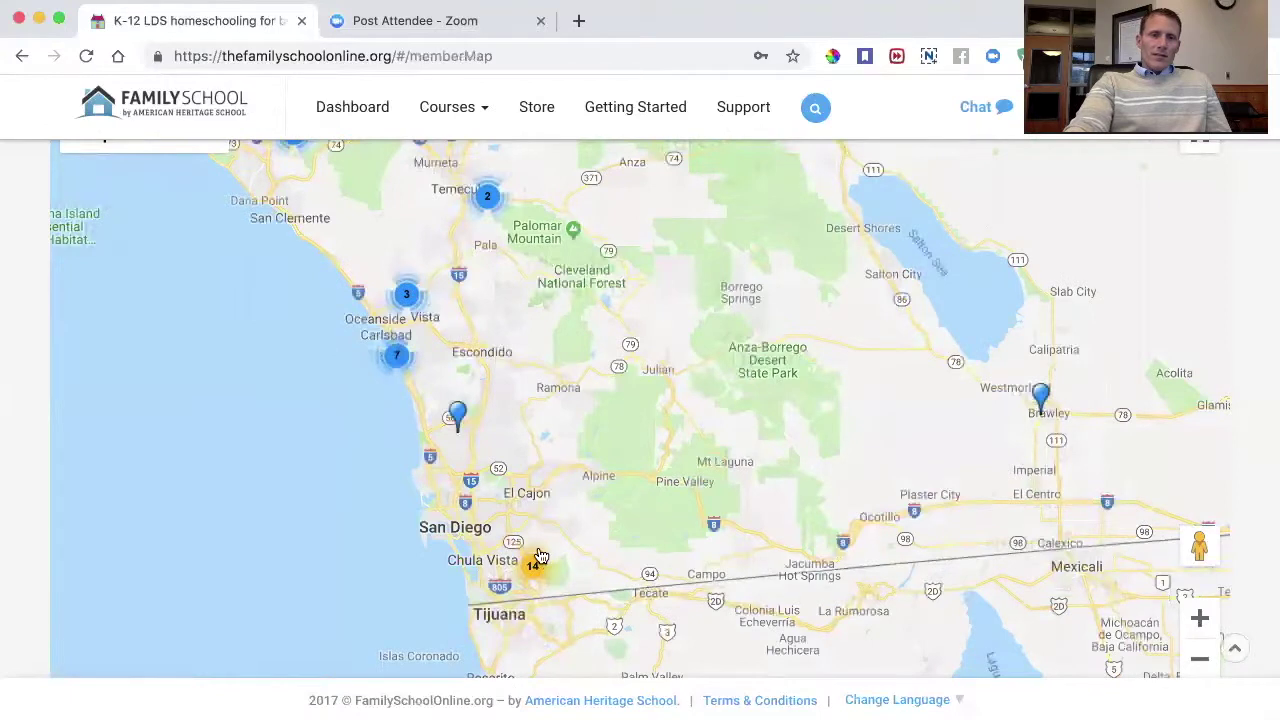
pyautogui.moveTo(604, 556); pyautogui.dragTo(663, 386)
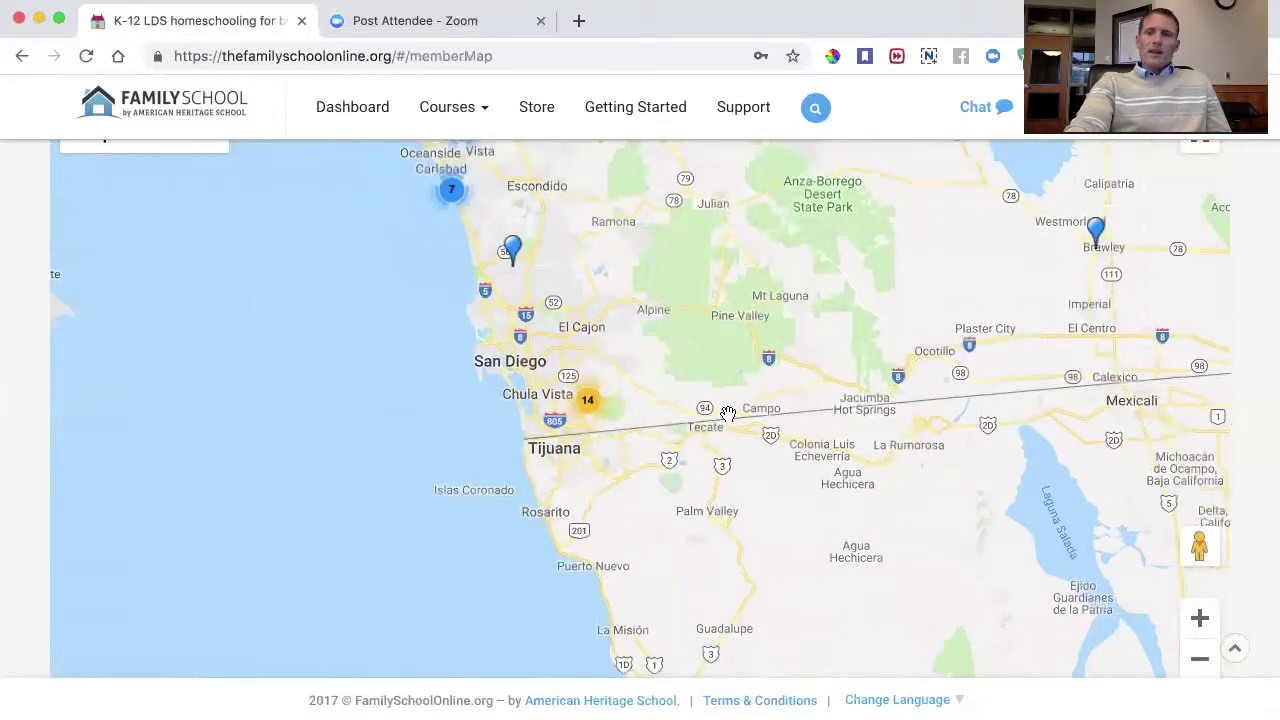
# Zoom further into Chula Vista and Otay Ranch until Eastlake Trails member pins appear.
pyautogui.click(1200, 620)
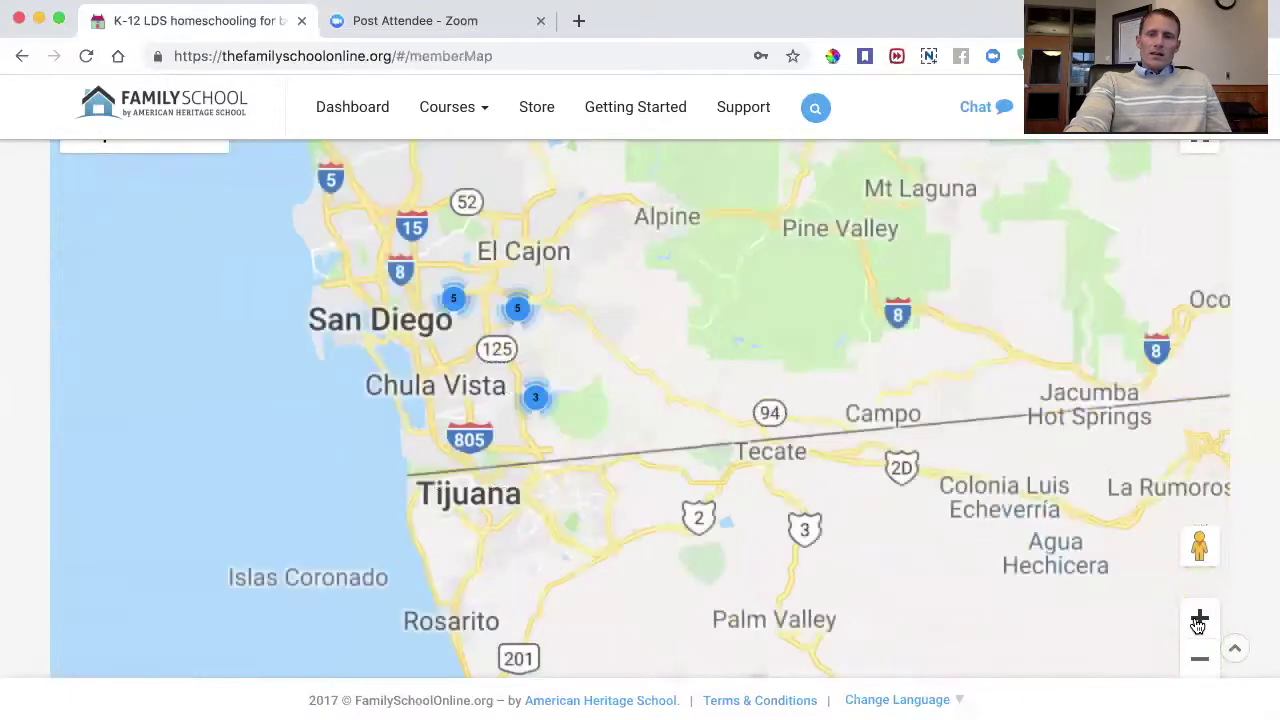
pyautogui.click(1199, 620)
pyautogui.moveTo(517, 506); pyautogui.dragTo(686, 563)
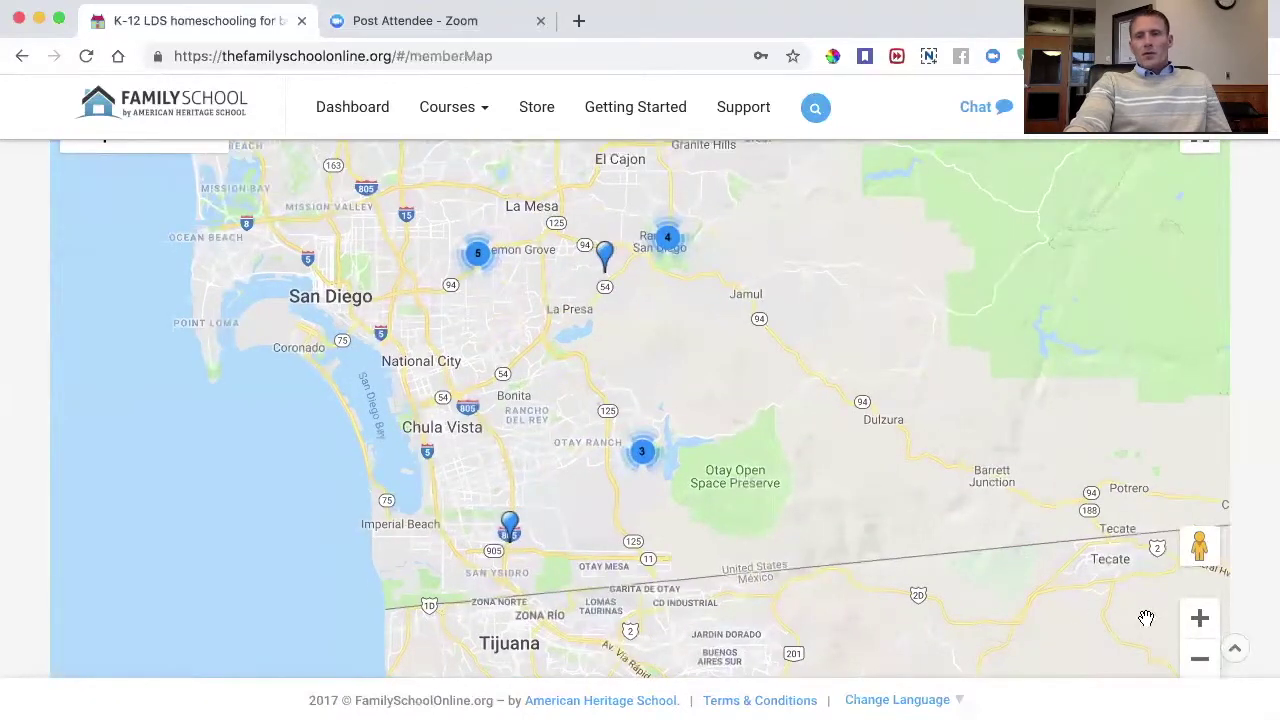
pyautogui.click(1200, 620)
pyautogui.moveTo(623, 589); pyautogui.dragTo(743, 474)
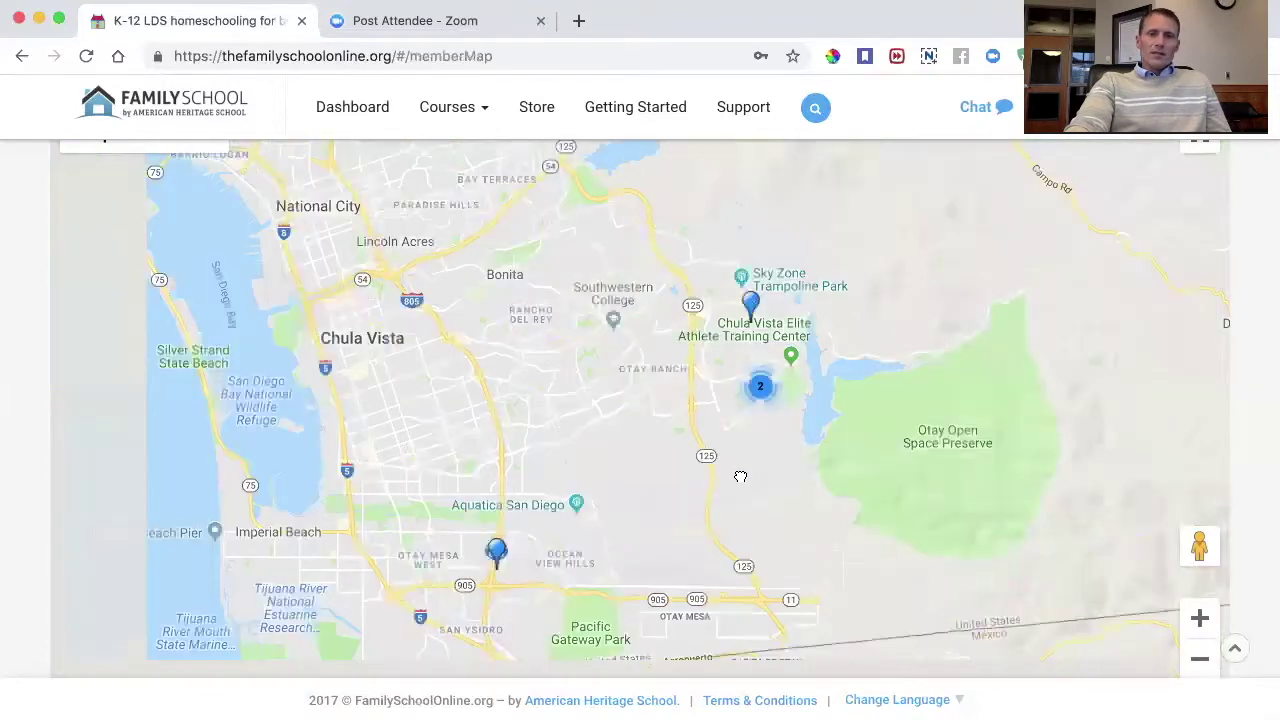
pyautogui.click(1199, 621)
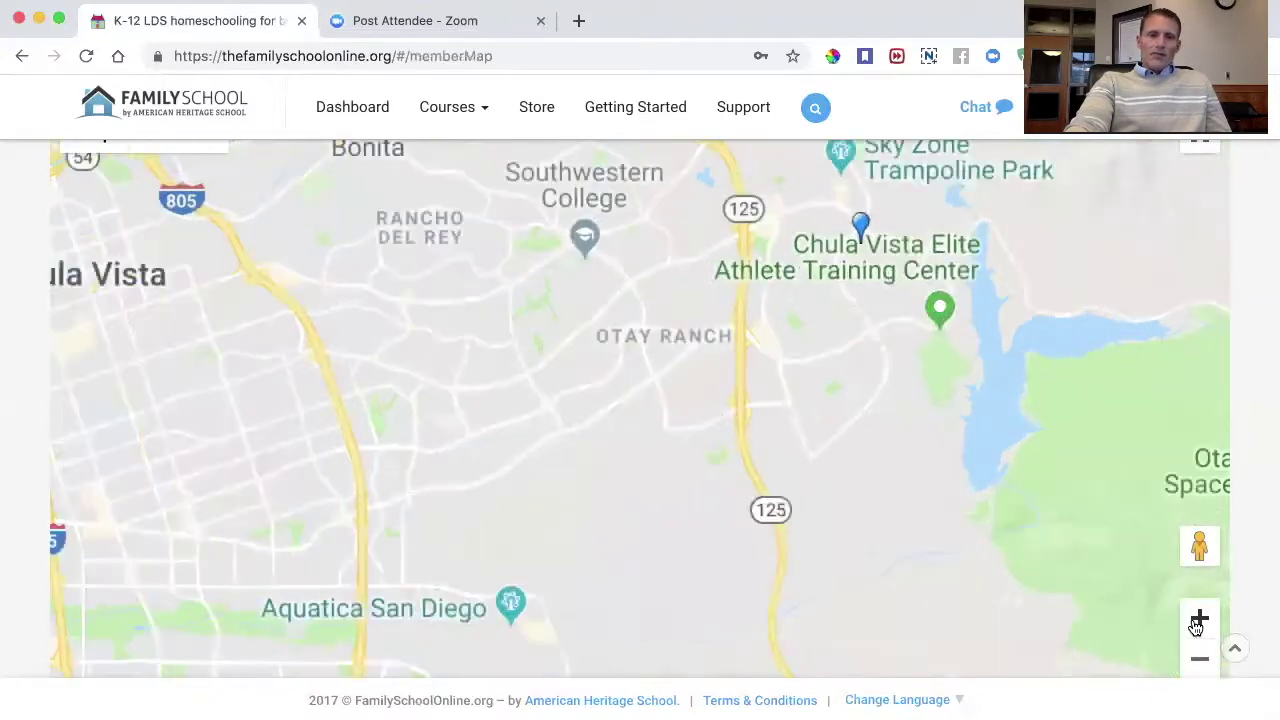
pyautogui.click(1200, 620)
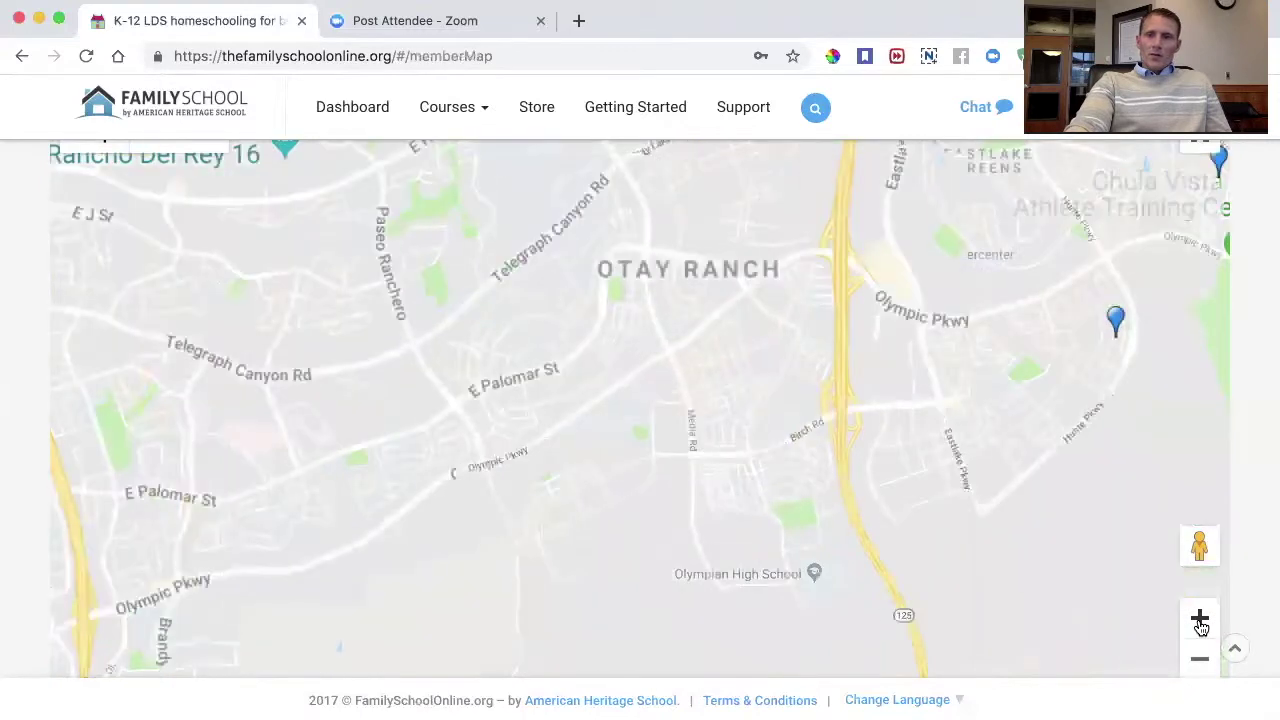
pyautogui.moveTo(1005, 390); pyautogui.dragTo(709, 426)
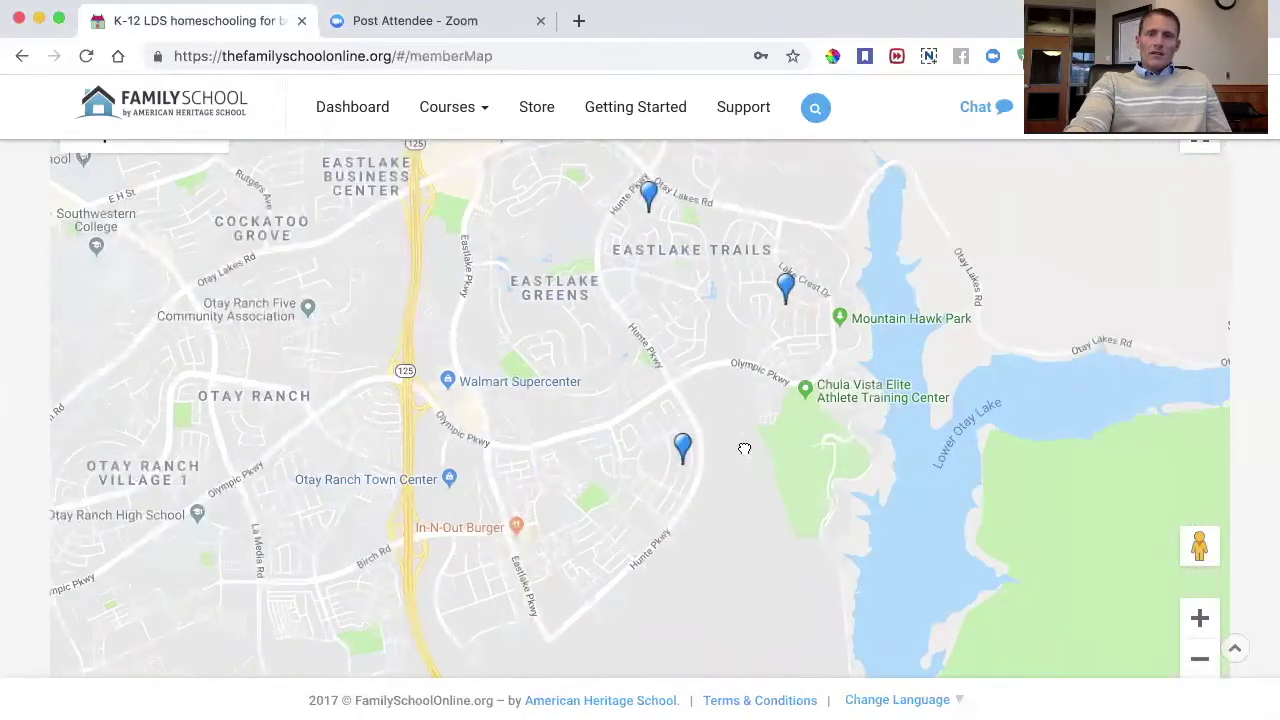
pyautogui.moveTo(779, 362); pyautogui.dragTo(727, 466)
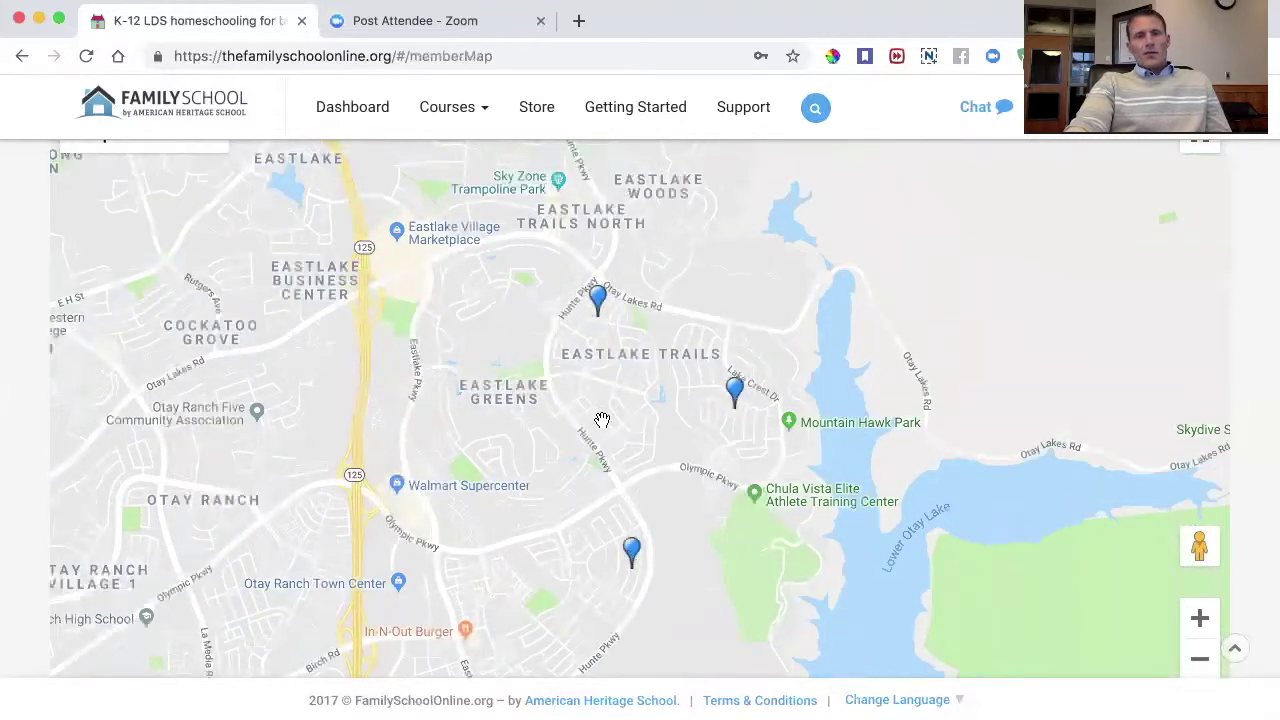
# Open the top Eastlake member pin's message form and type 'al;sdjfalkfd' as a test message.
pyautogui.click(598, 298)
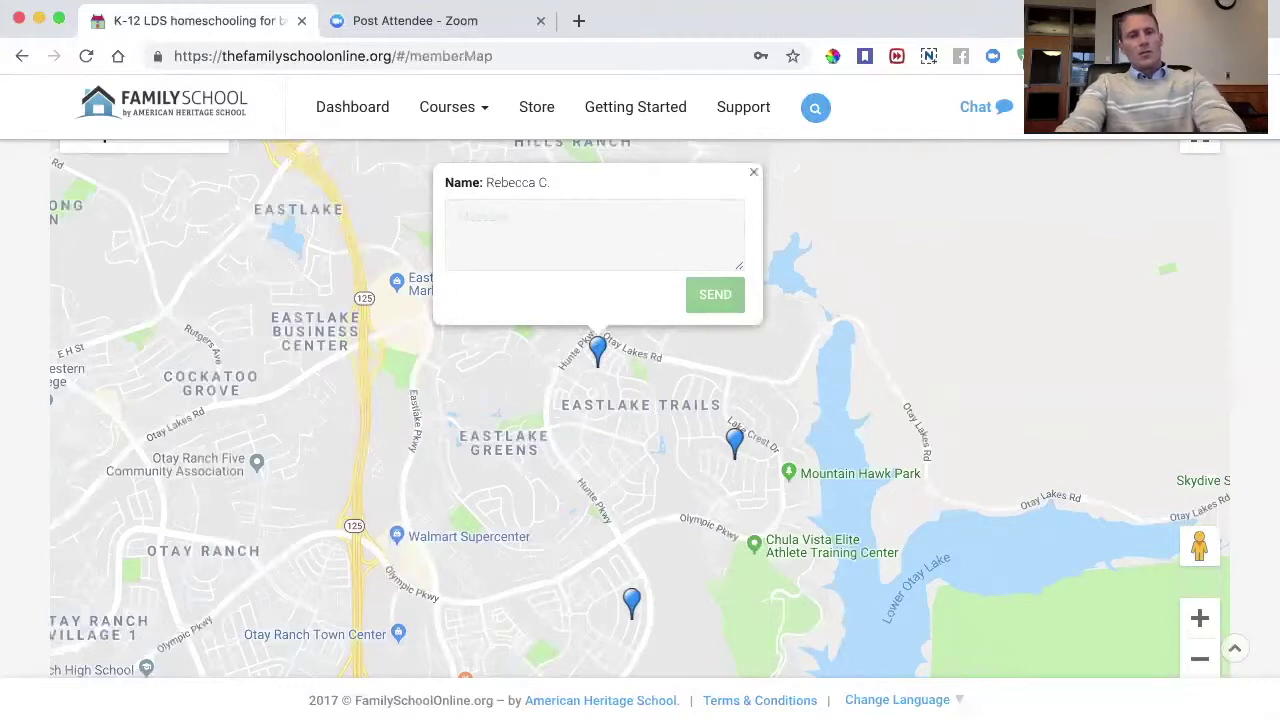
pyautogui.write('al;sdjfalkfd')
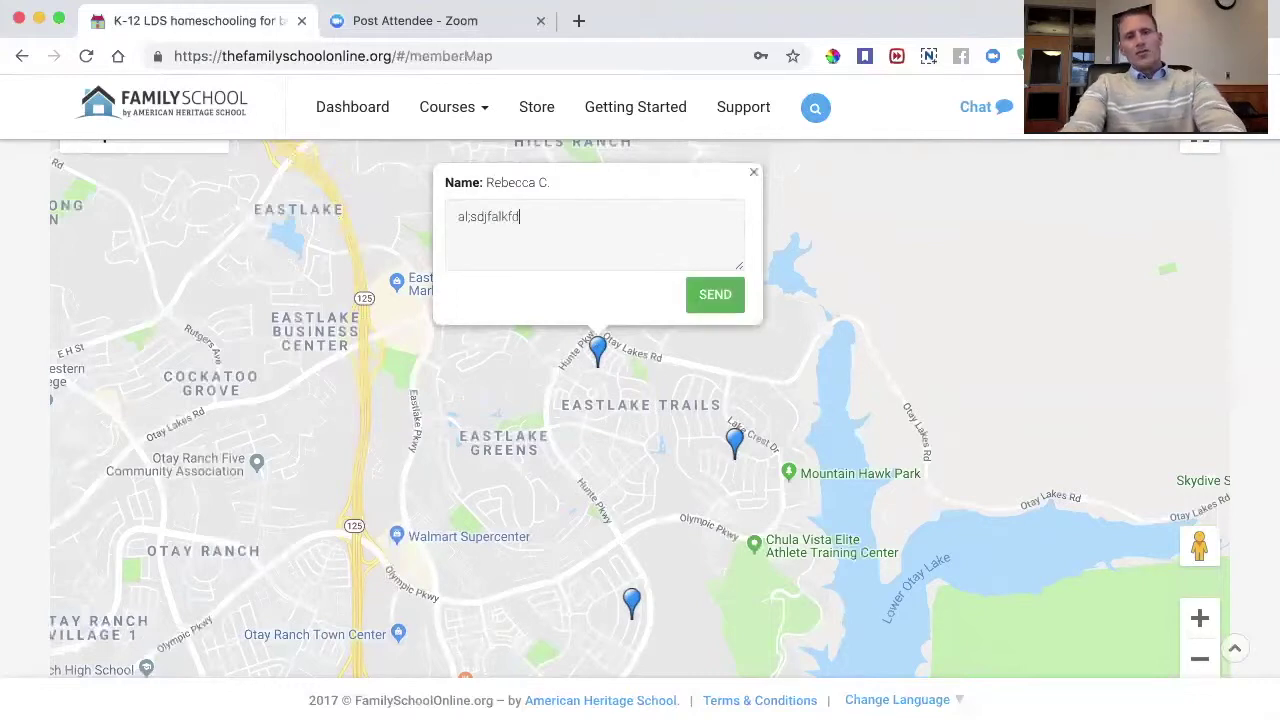
# Close the Member Map message window and go back to the dashboard's My Courses page.
pyautogui.click(752, 175)
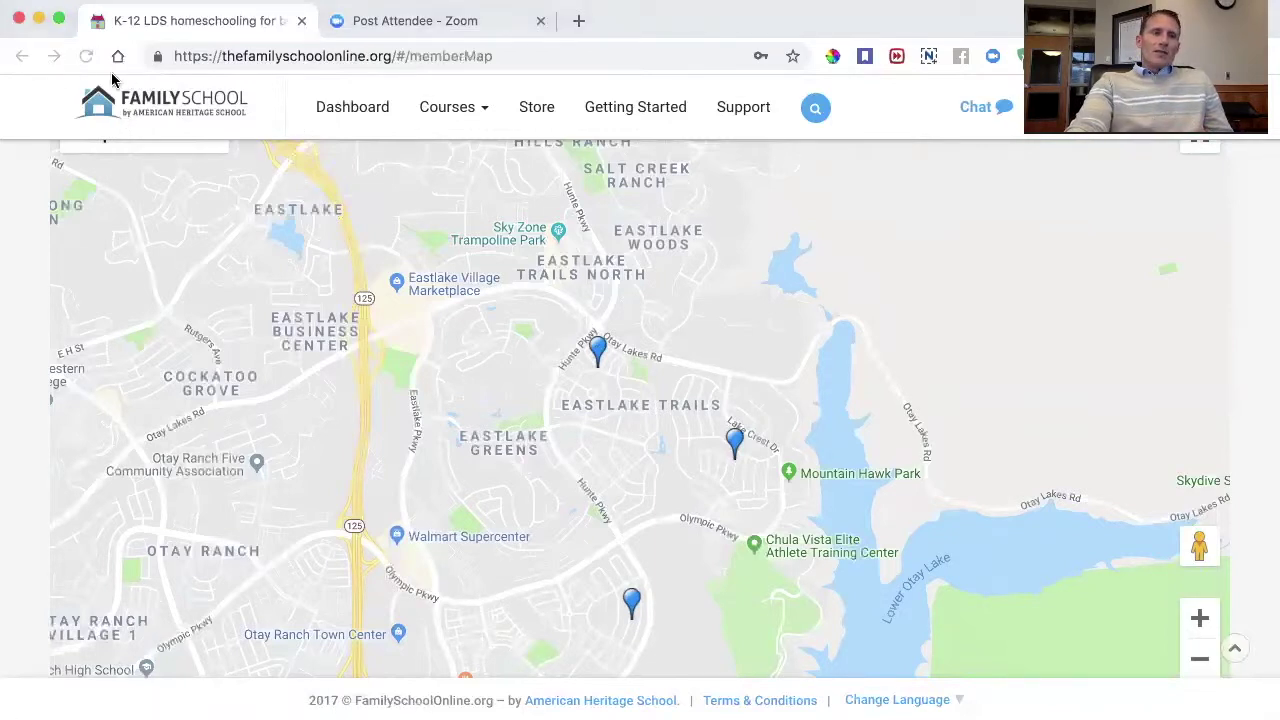
pyautogui.click(22, 56)
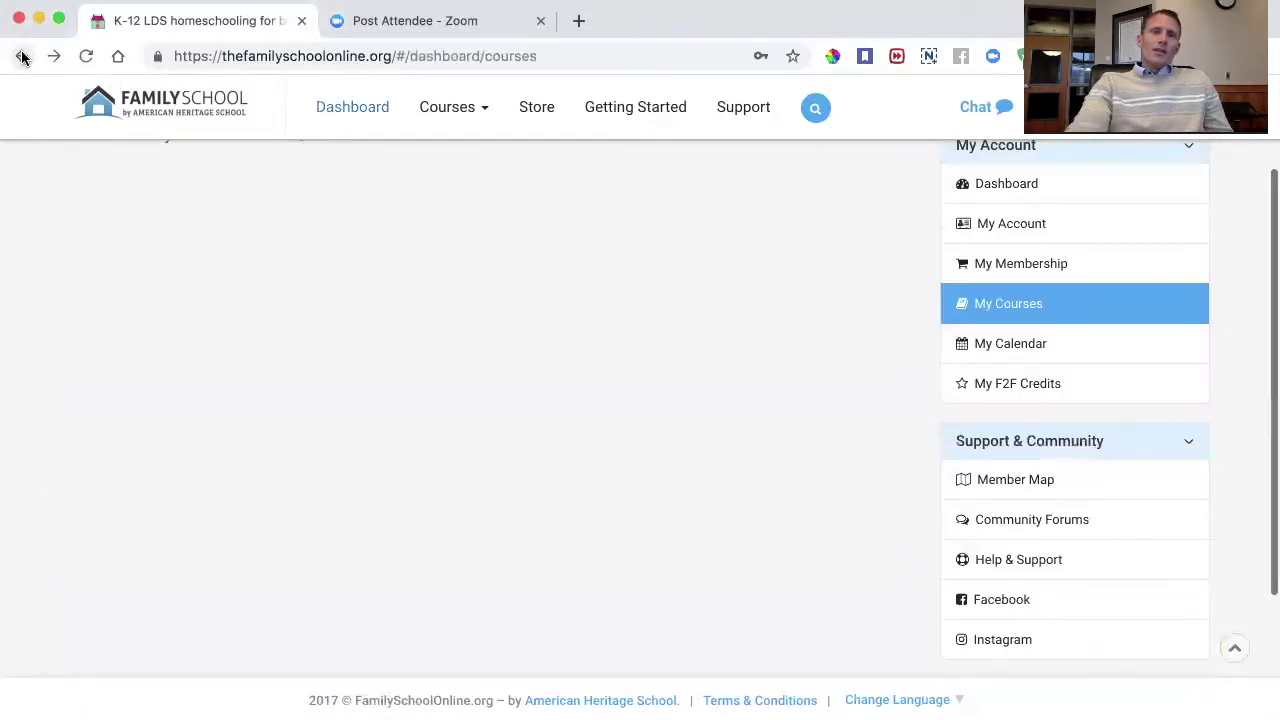